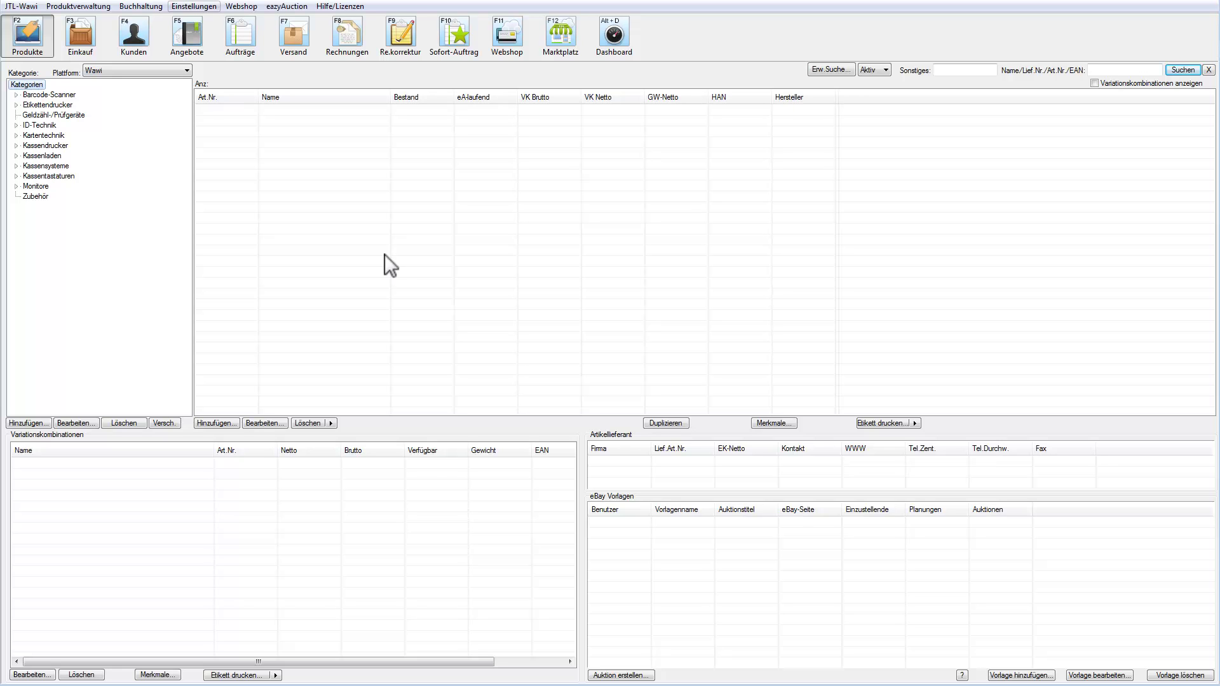
- Create a workflow for the order event Erstellt in workflow management and name it "Sperr-/Gefahrgut --> Versandart Spedition"
{"action": "left_click", "coordinate": [207, 8]}
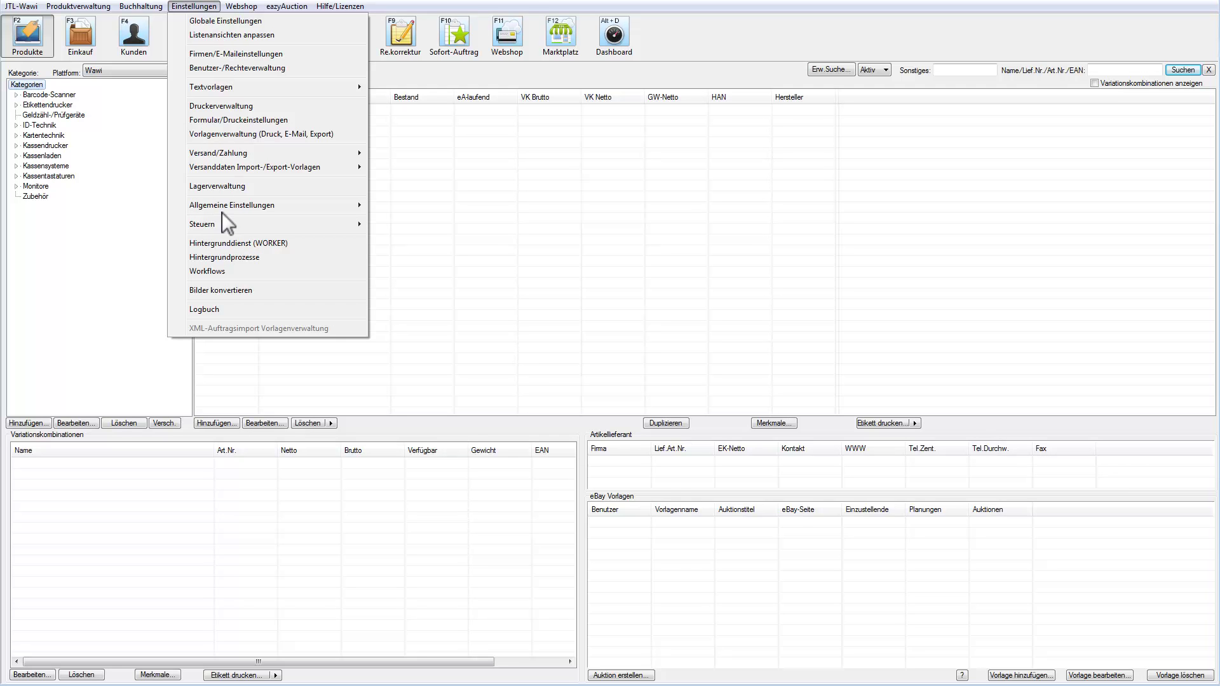
{"action": "left_click", "coordinate": [222, 273]}
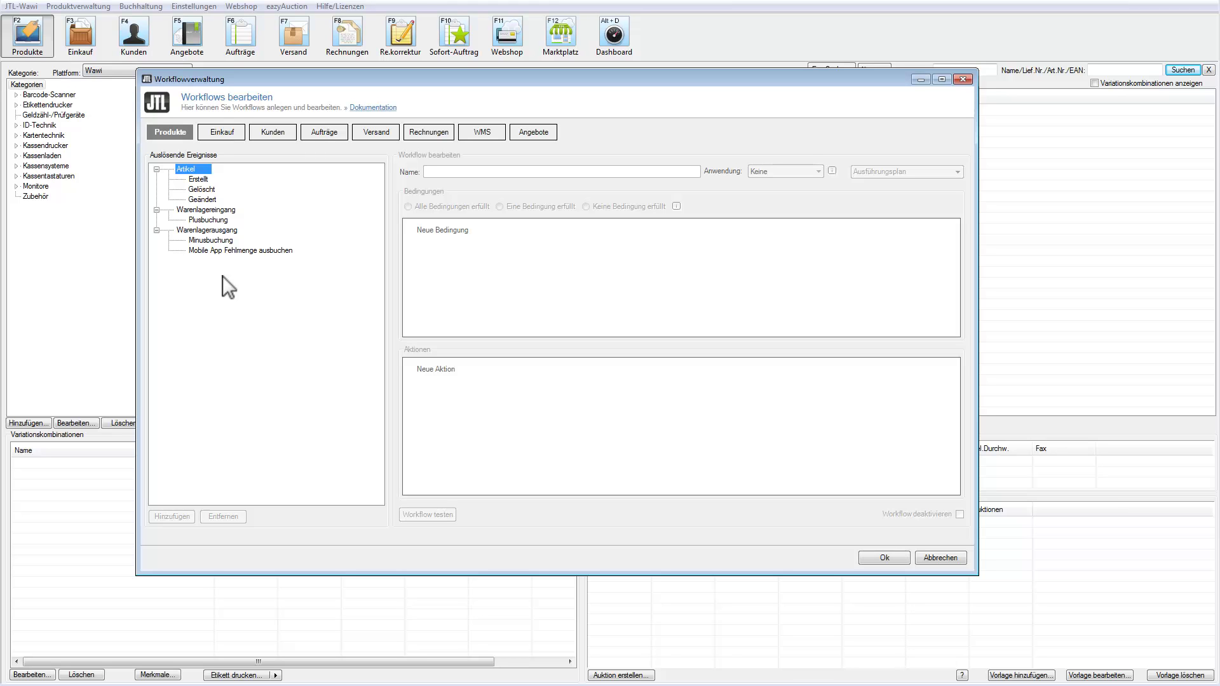
{"action": "left_click", "coordinate": [321, 135]}
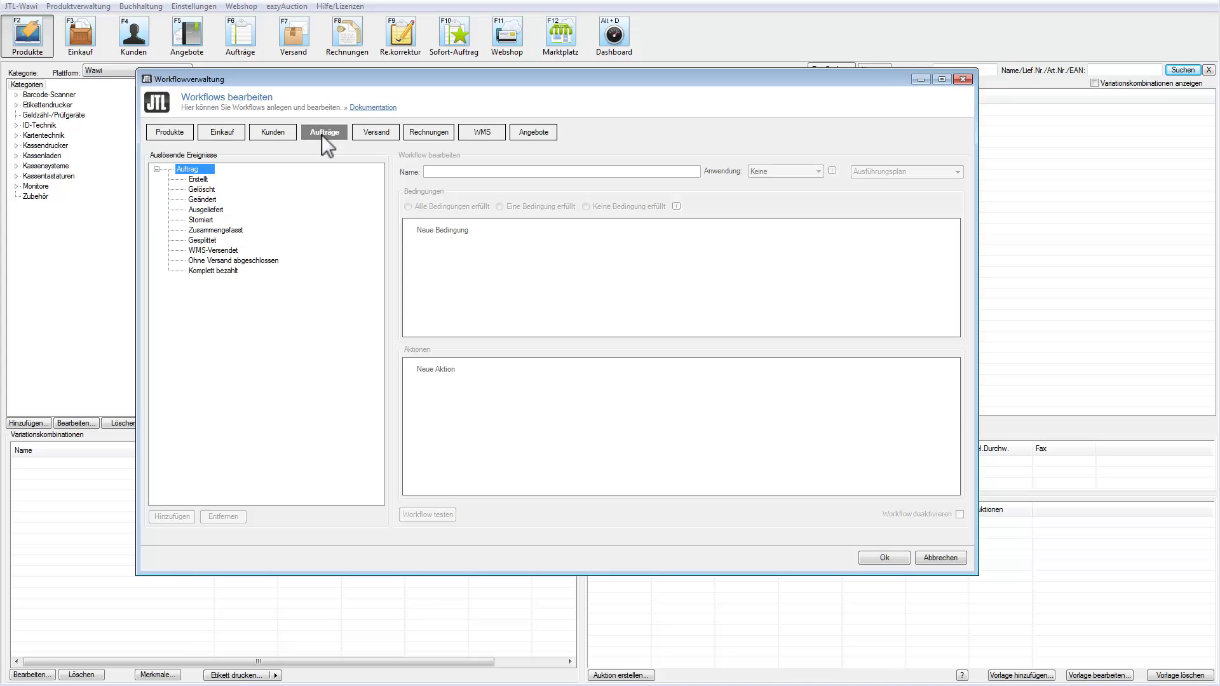
{"action": "left_click", "coordinate": [201, 179]}
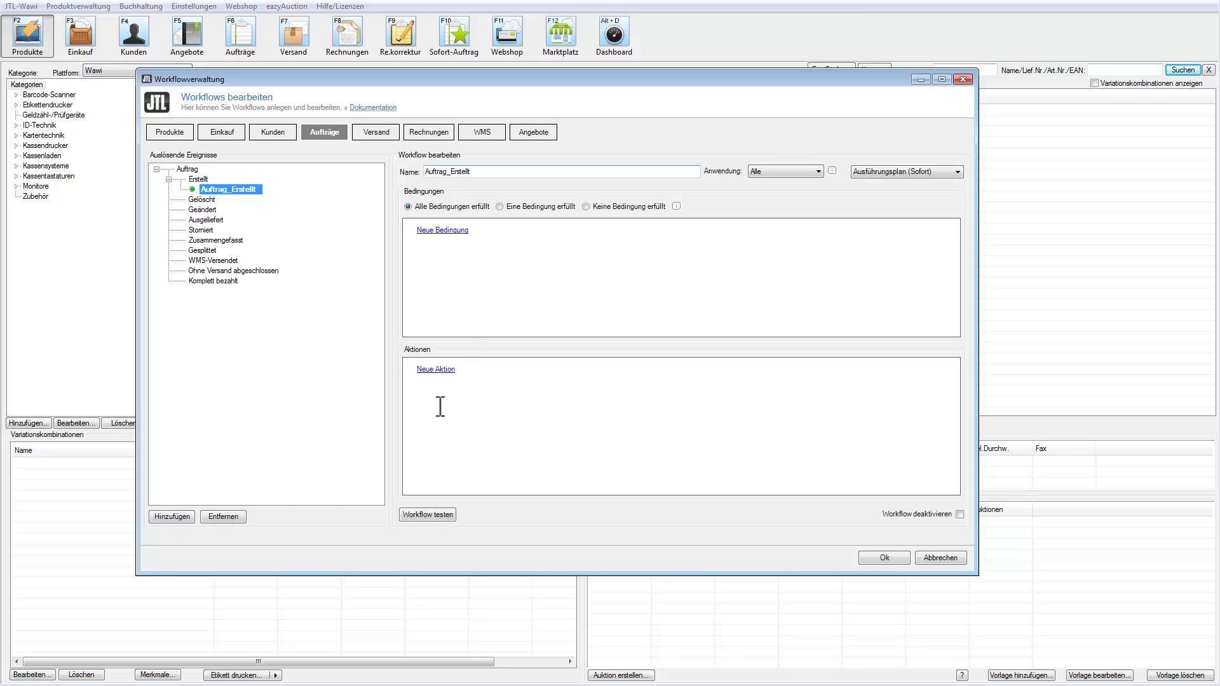
{"action": "double_click", "coordinate": [498, 172]}
{"action": "type", "text": "Sperr-/Gefahrgut --> Versandart Spedition"}
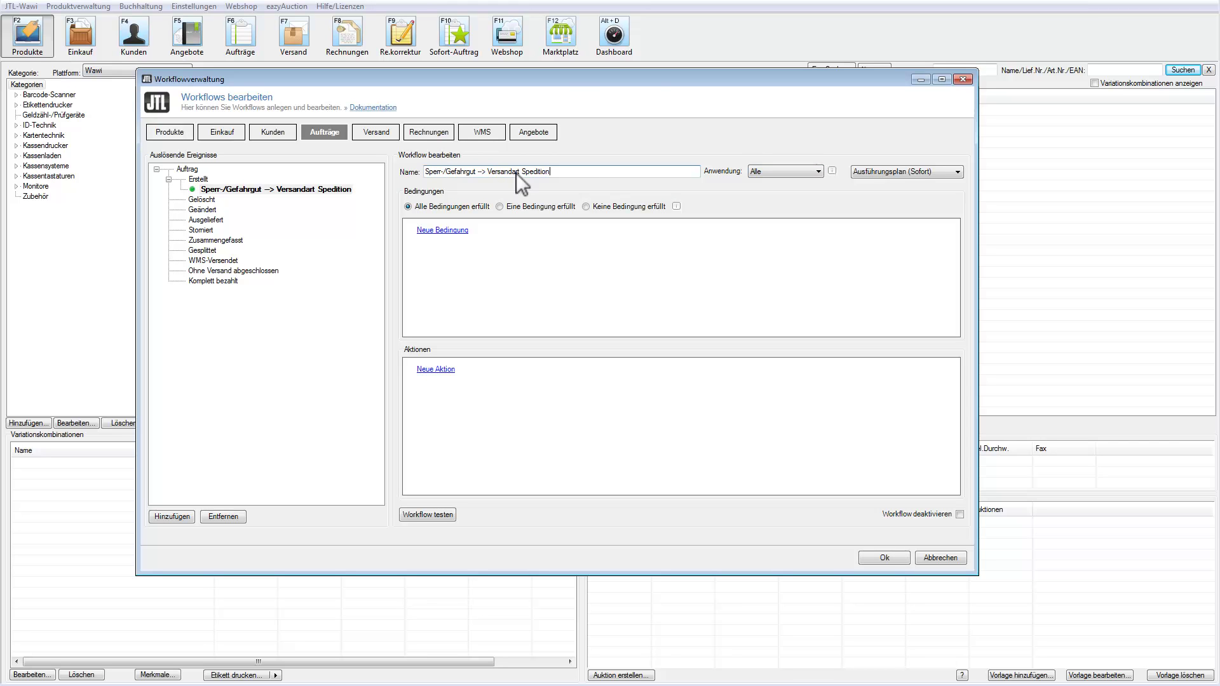
- Limit the workflow's application to WAWI, excluding WMS, MobileApp, Packtisch and Ameise, and keep its execution plan at Sofort
{"action": "left_click", "coordinate": [816, 172]}
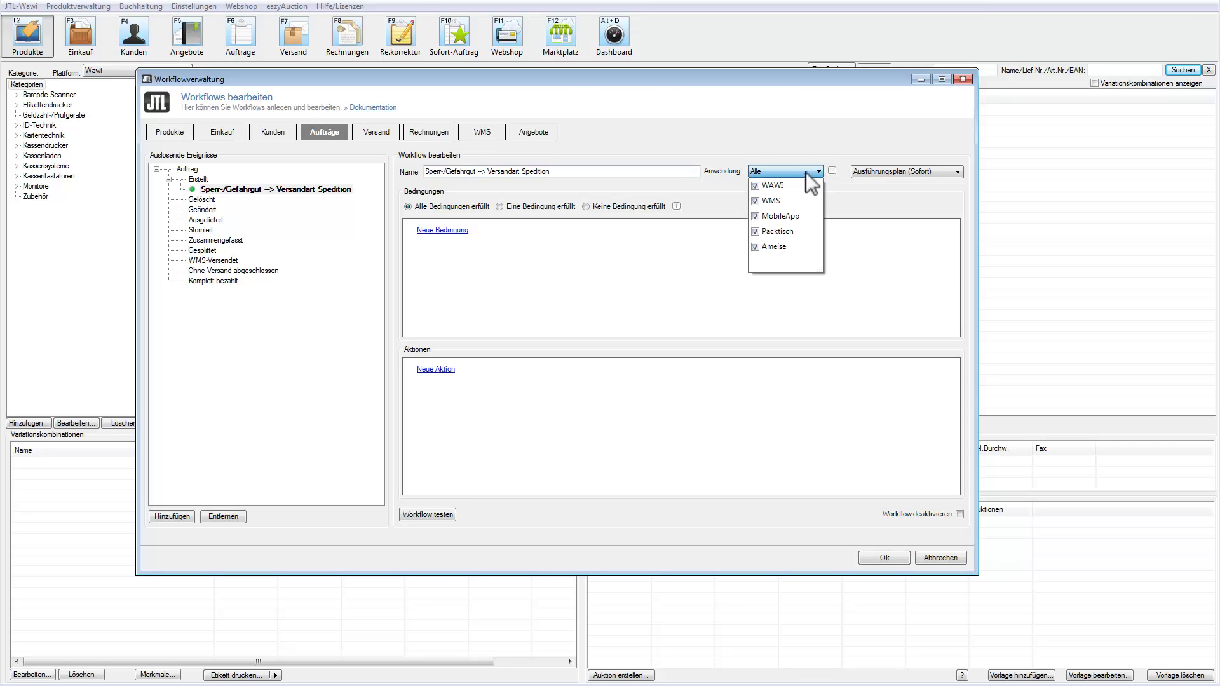
{"action": "left_click", "coordinate": [756, 201]}
{"action": "left_click", "coordinate": [756, 216]}
{"action": "left_click", "coordinate": [757, 232]}
{"action": "left_click", "coordinate": [756, 245]}
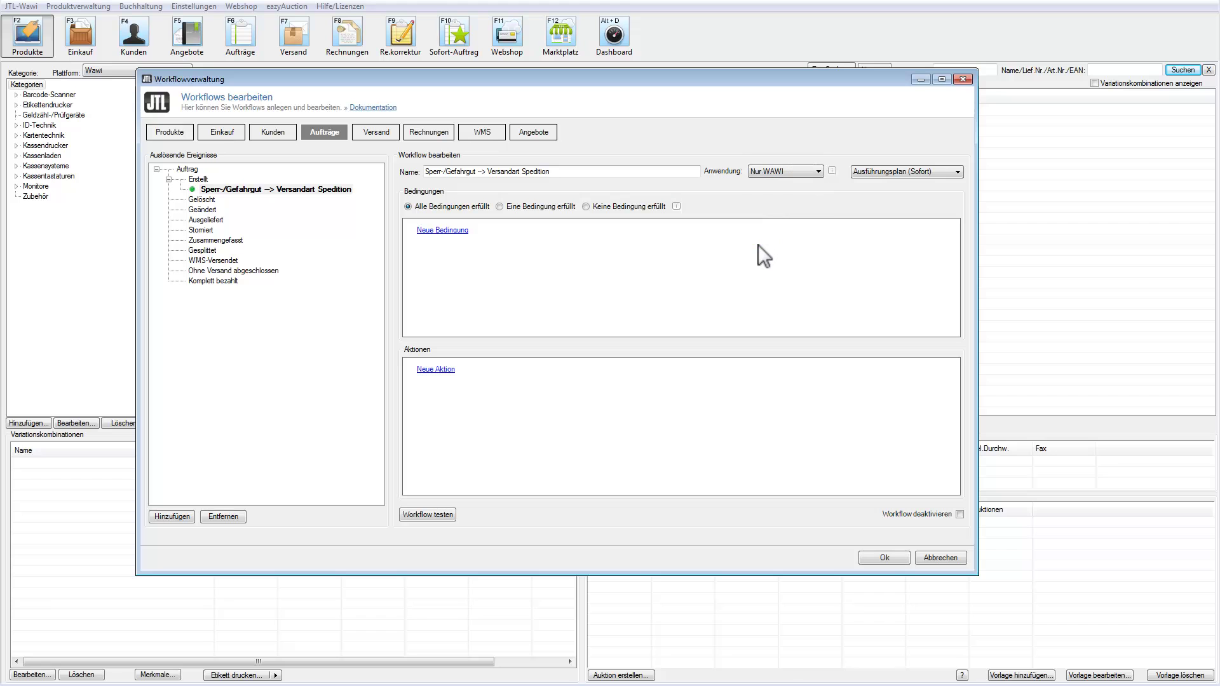
{"action": "left_click", "coordinate": [951, 171]}
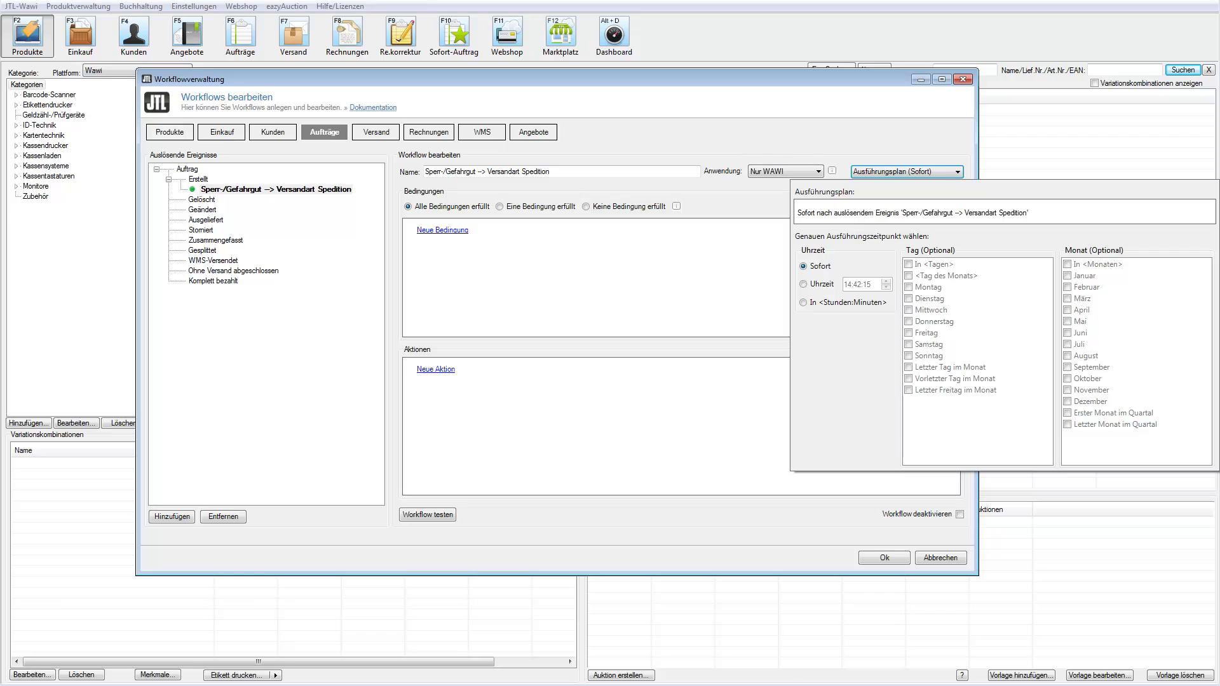
{"action": "left_click", "coordinate": [955, 173]}
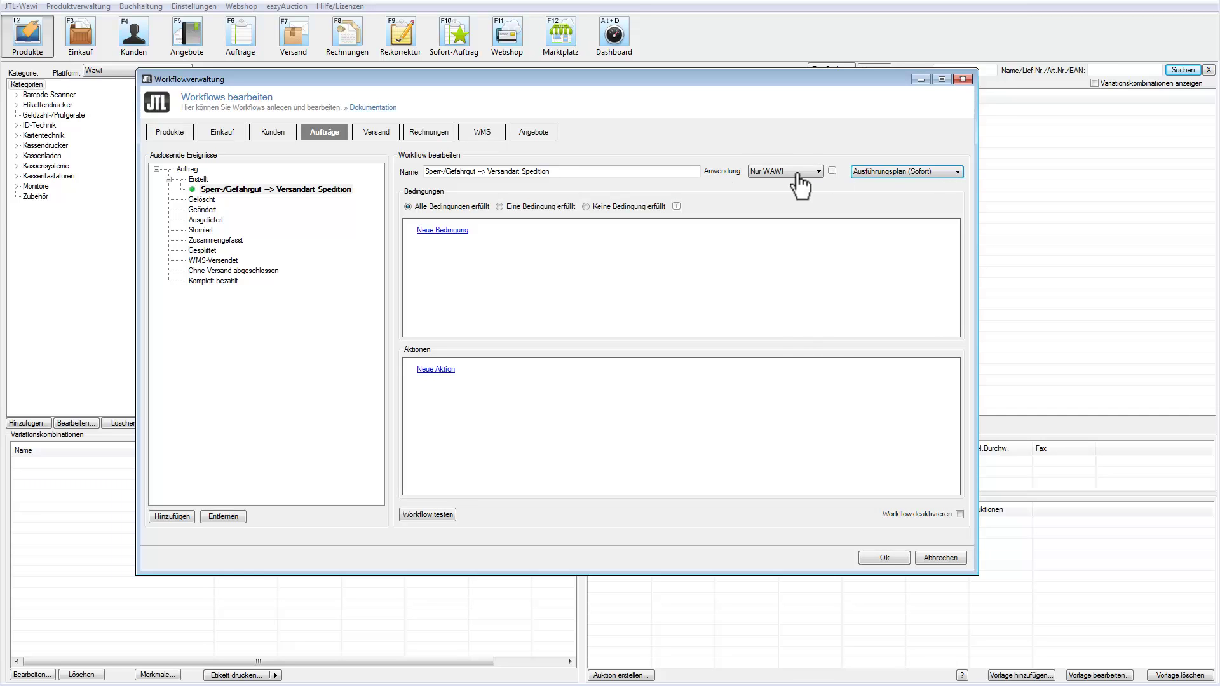
- Add a condition requiring Auftrag\Auftrags Positionen\Positionen\enthält\Artikel\Sonstiges\Gefahrnummer to meet the operator "Ist nicht leer"
{"action": "left_click", "coordinate": [443, 231]}
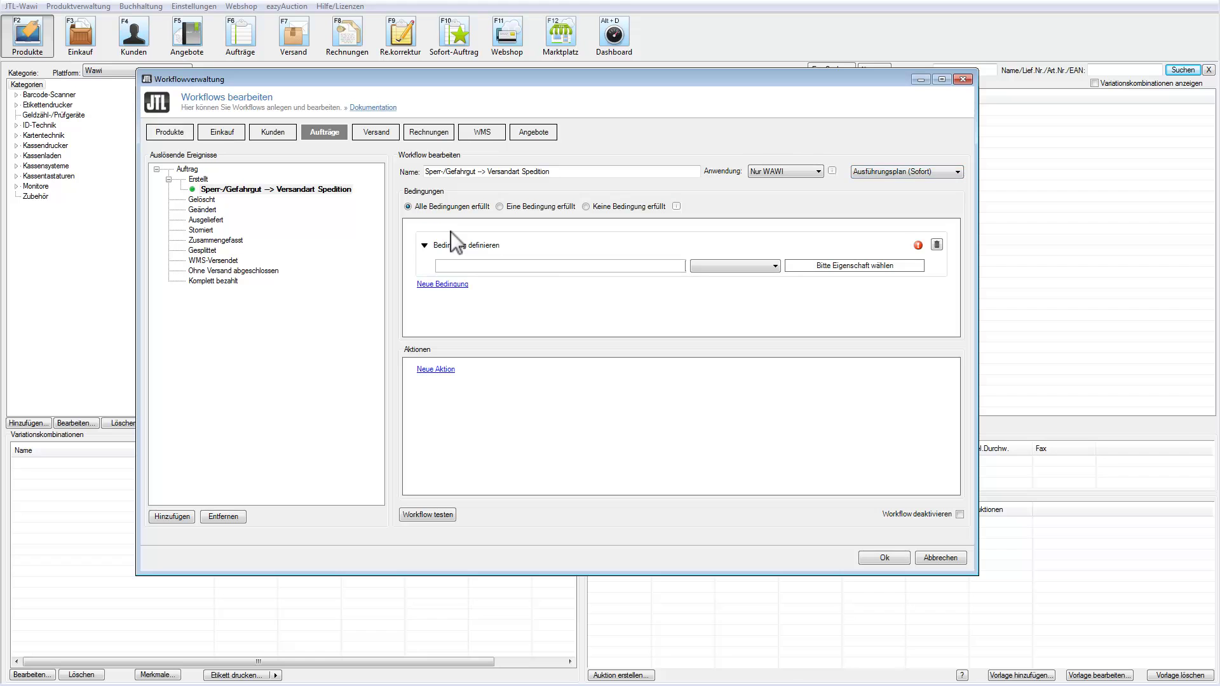
{"action": "left_click", "coordinate": [550, 267]}
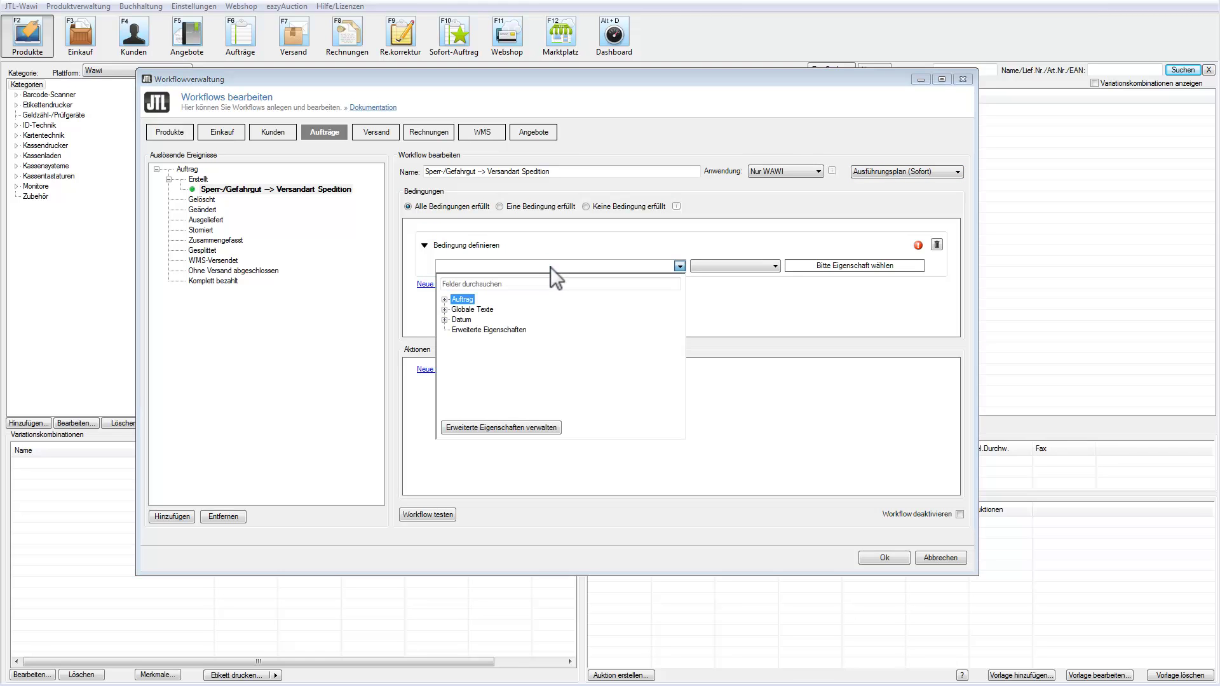
{"action": "left_click", "coordinate": [445, 299]}
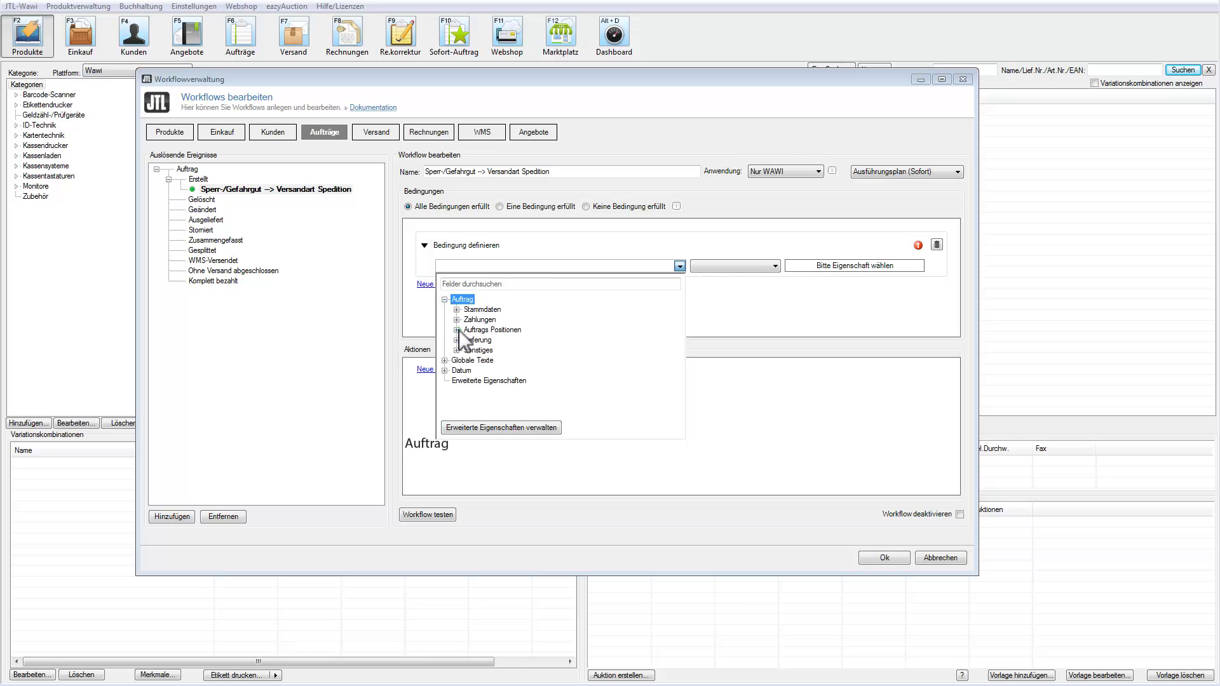
{"action": "left_click", "coordinate": [457, 330]}
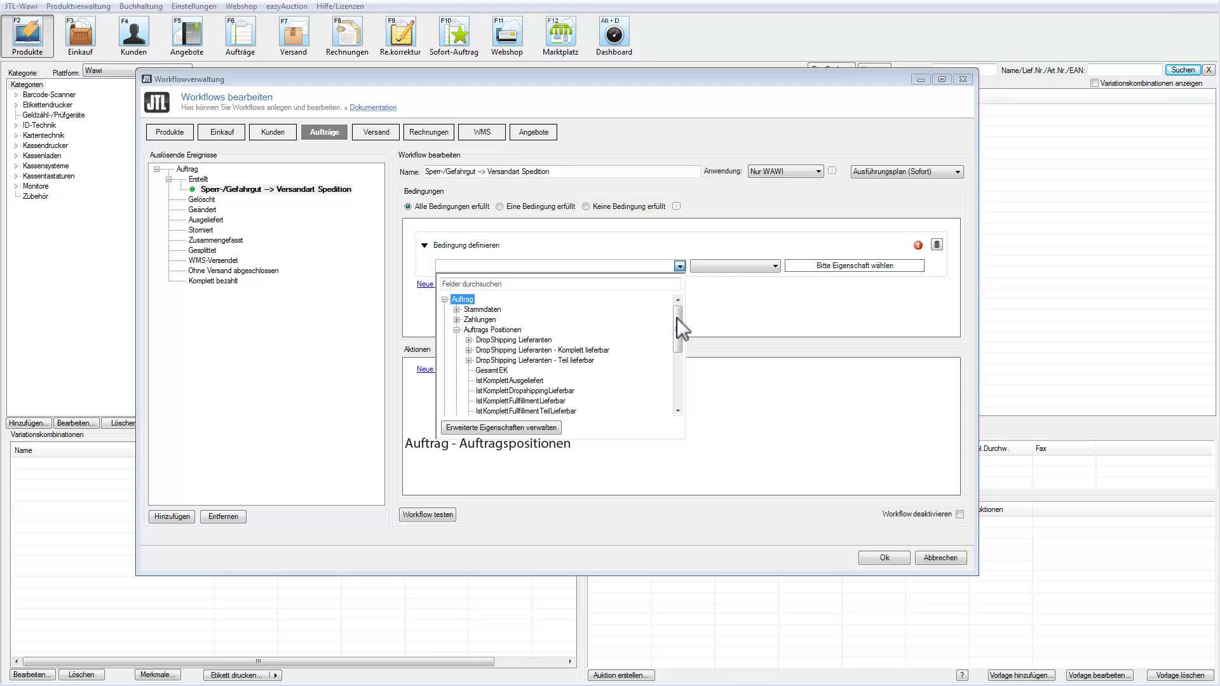
{"action": "left_click_drag", "start_coordinate": [677, 318], "coordinate": [678, 362]}
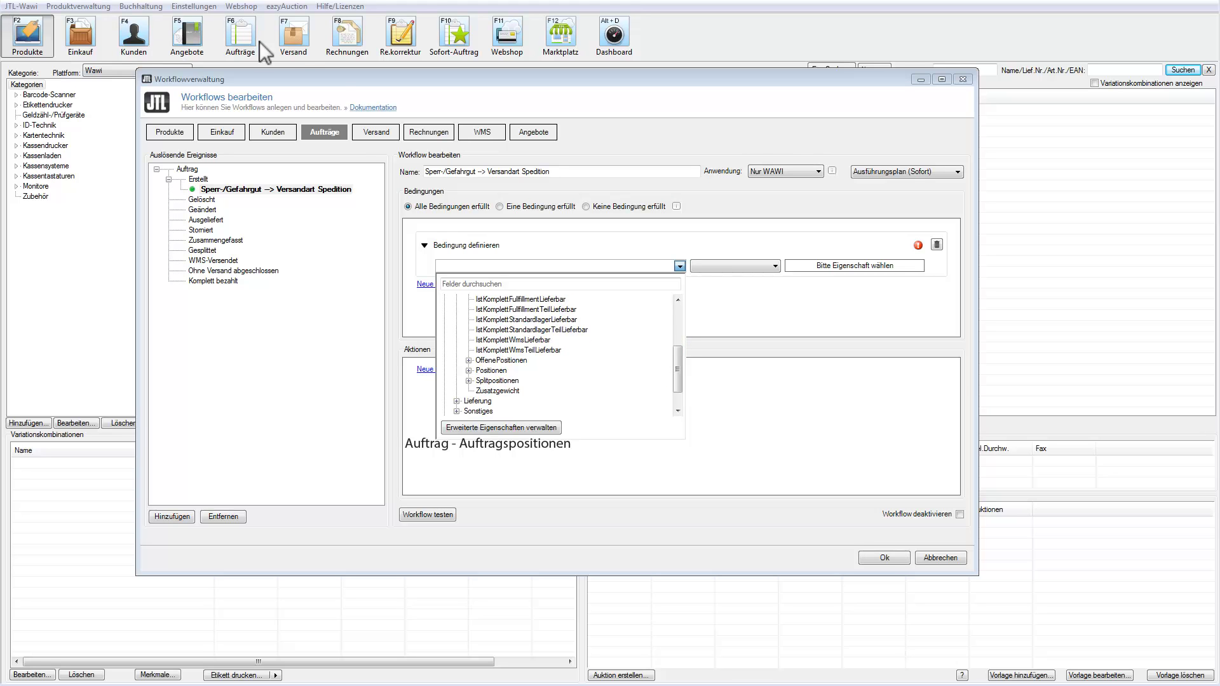
{"action": "left_click", "coordinate": [469, 371]}
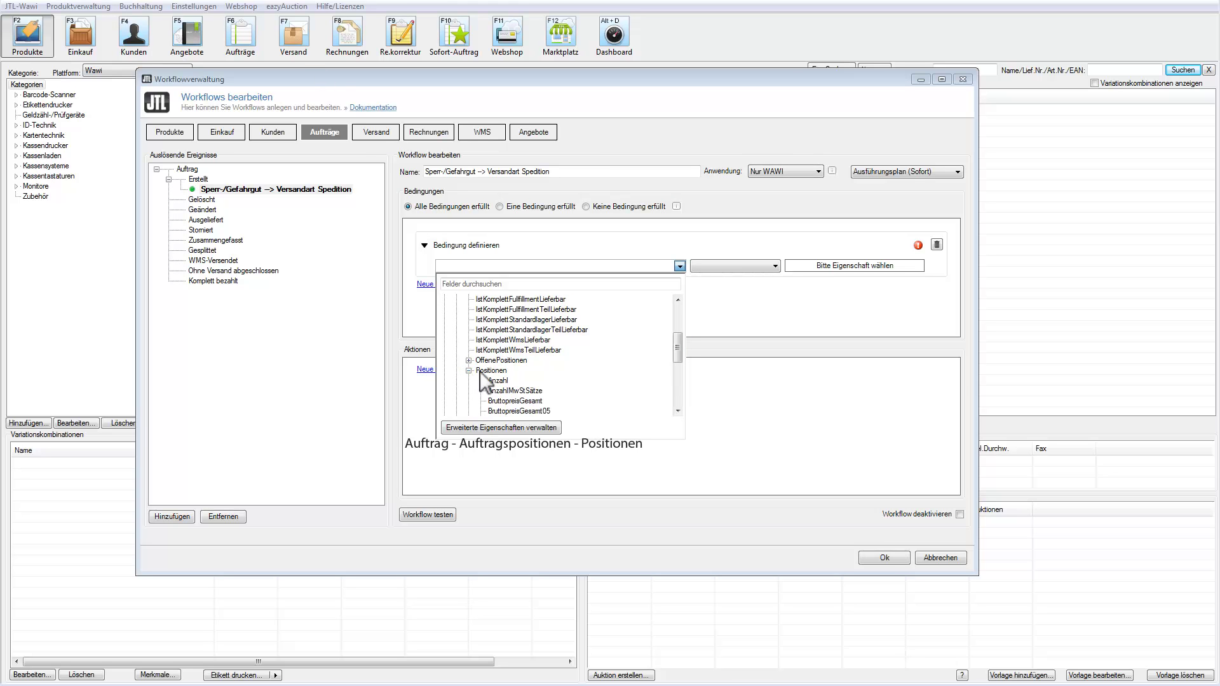
{"action": "left_click_drag", "start_coordinate": [675, 352], "coordinate": [675, 375]}
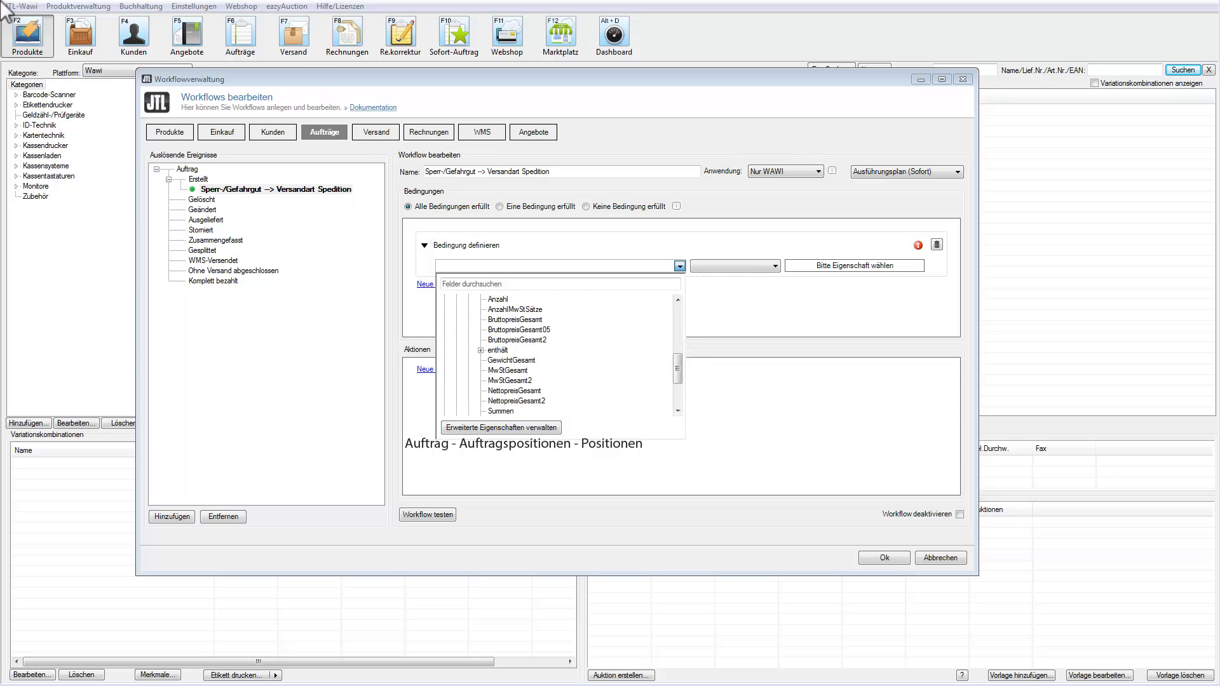
{"action": "left_click", "coordinate": [480, 350]}
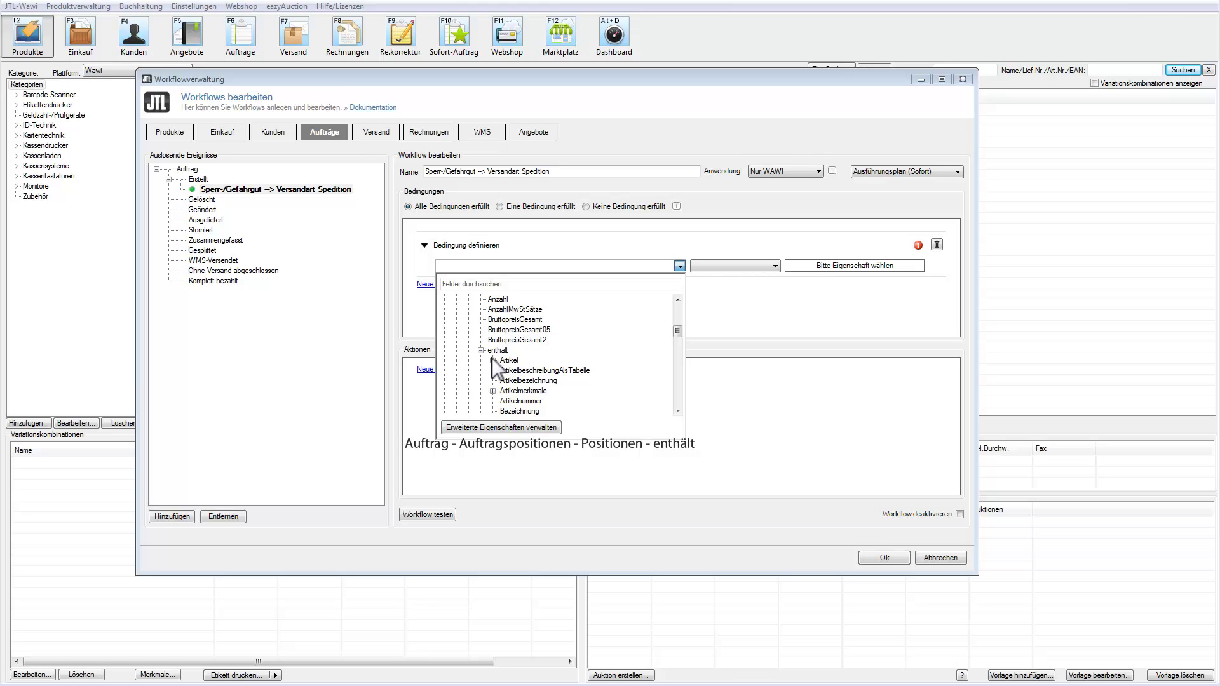
{"action": "left_click", "coordinate": [493, 360]}
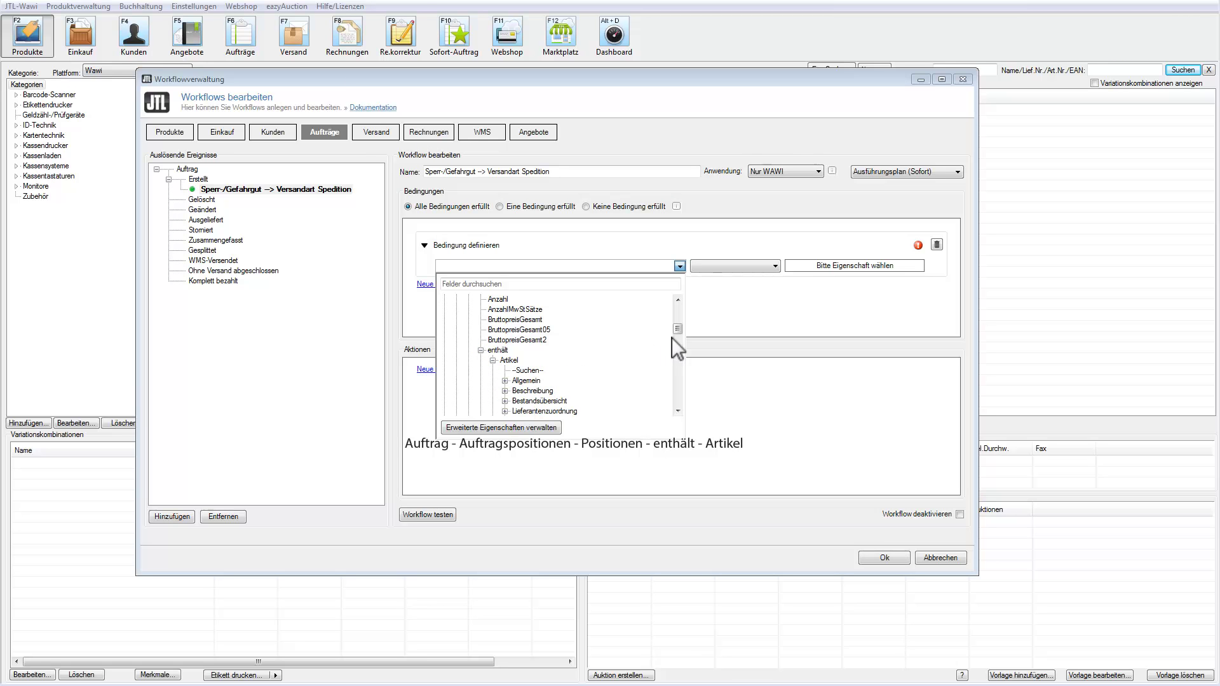
{"action": "left_click_drag", "start_coordinate": [677, 330], "coordinate": [678, 336]}
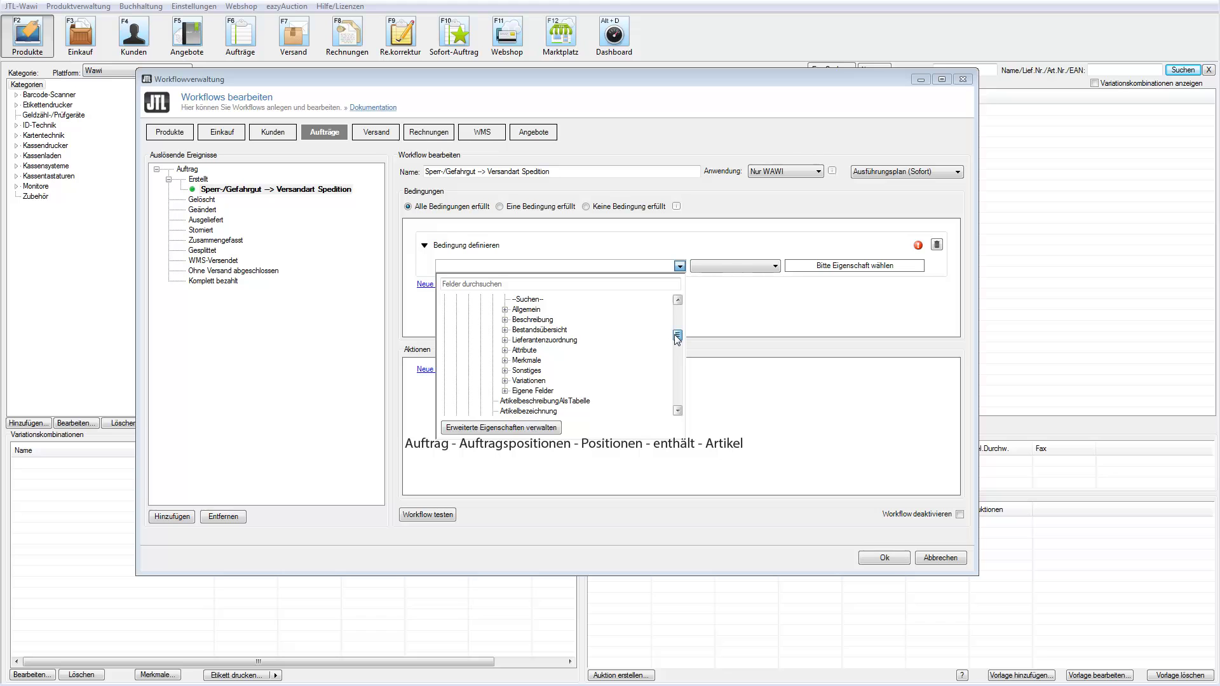
{"action": "left_click", "coordinate": [504, 370]}
{"action": "left_click_drag", "start_coordinate": [678, 332], "coordinate": [679, 341]}
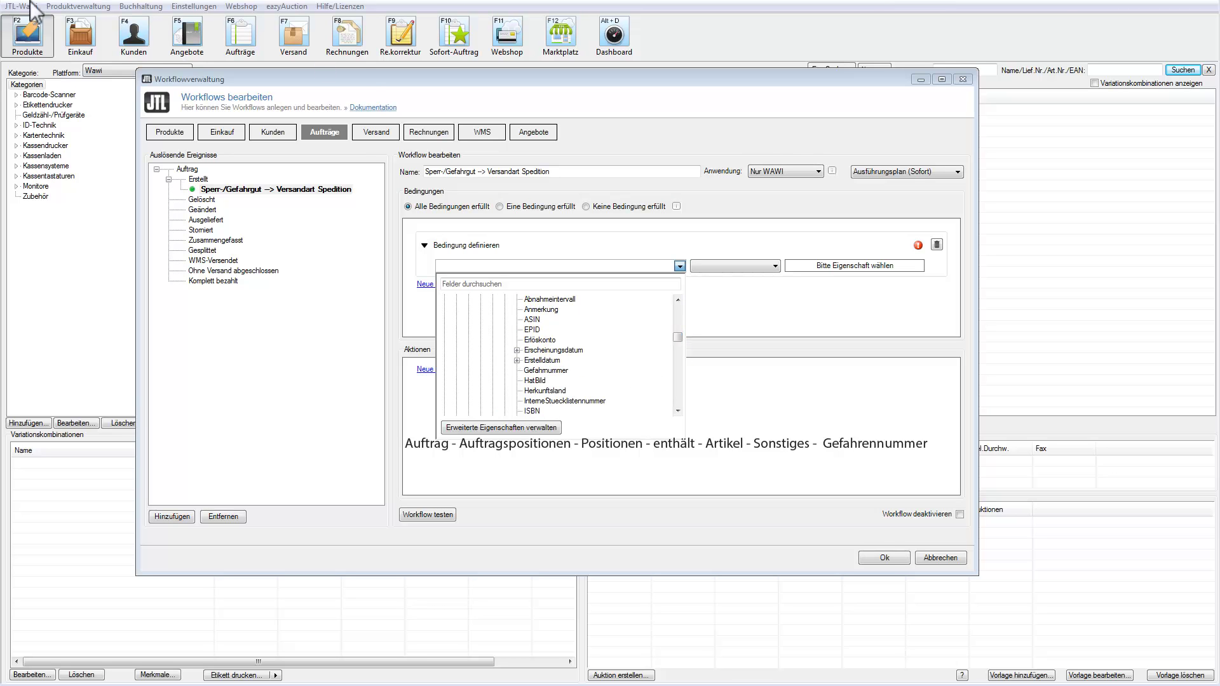
{"action": "left_click", "coordinate": [546, 370]}
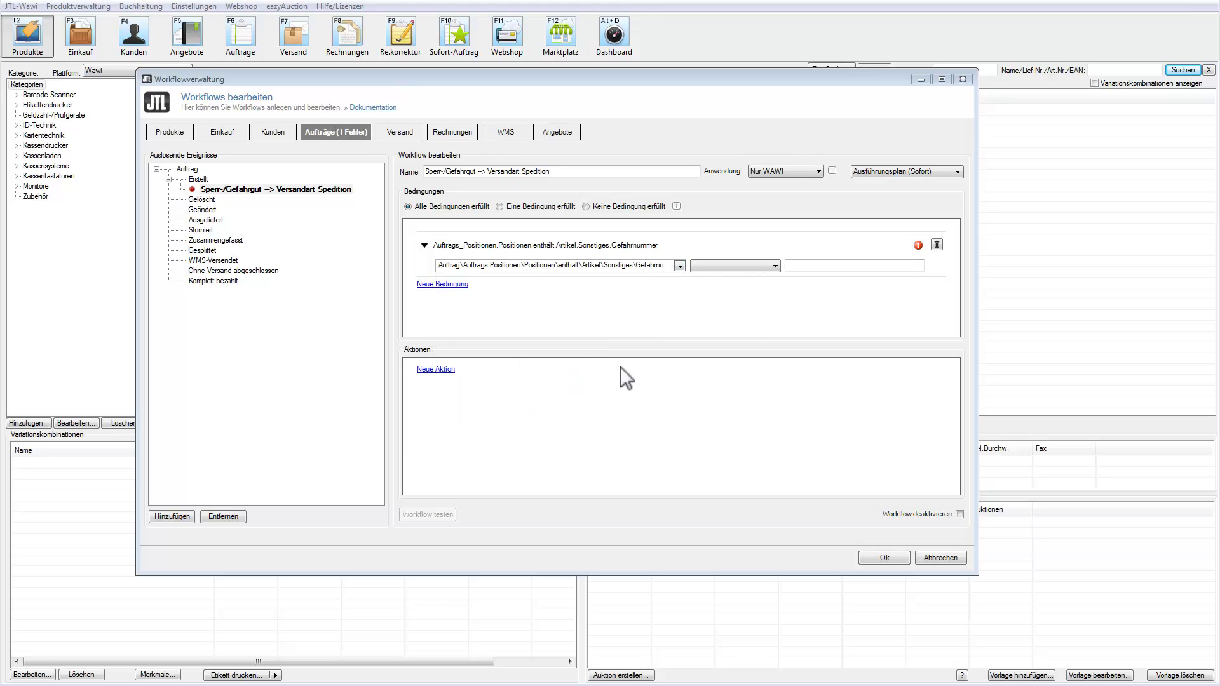
{"action": "left_click", "coordinate": [772, 265]}
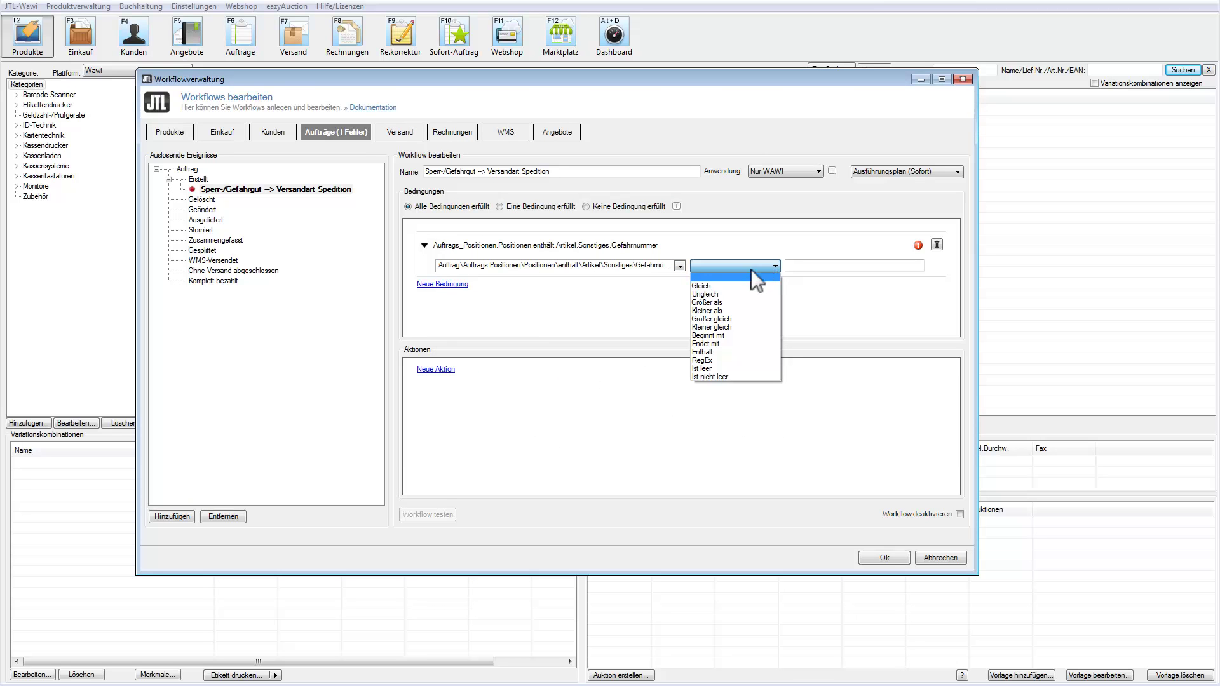
{"action": "left_click", "coordinate": [722, 376]}
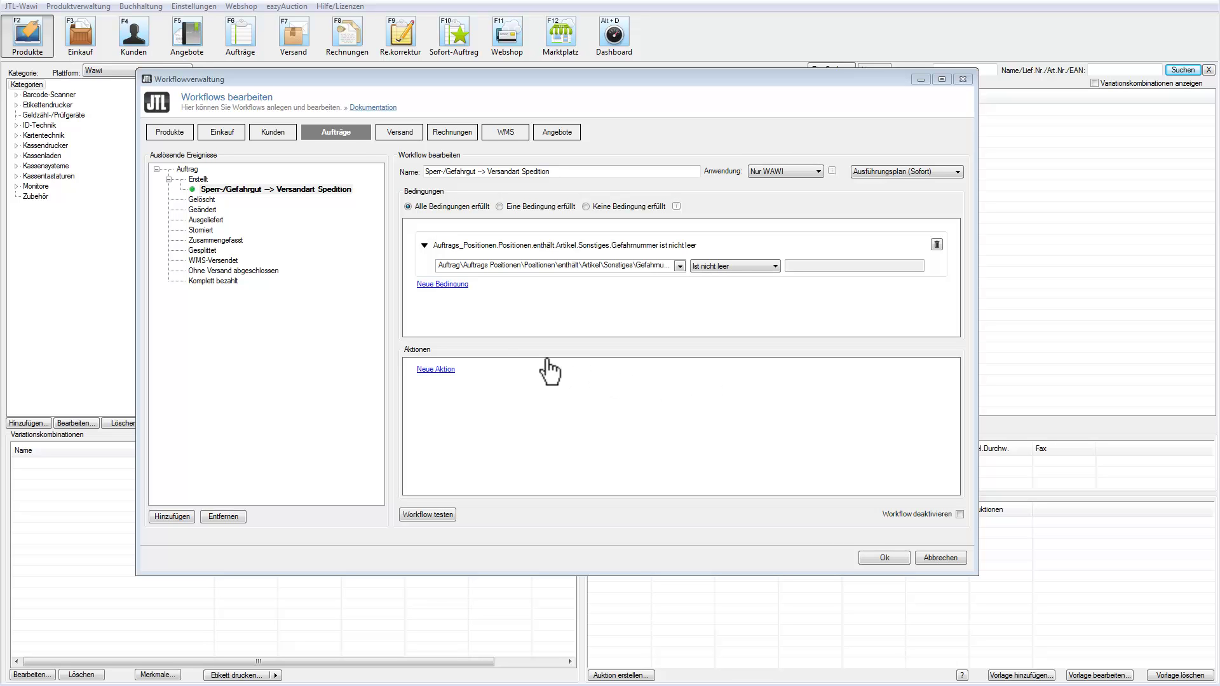
- Add a second condition on the property Auftrag\Auftrags Positionen\Positionen\enthält\Artikel\Eigene Felder\Versand-Eigenschaften\Spedition
{"action": "left_click", "coordinate": [461, 284]}
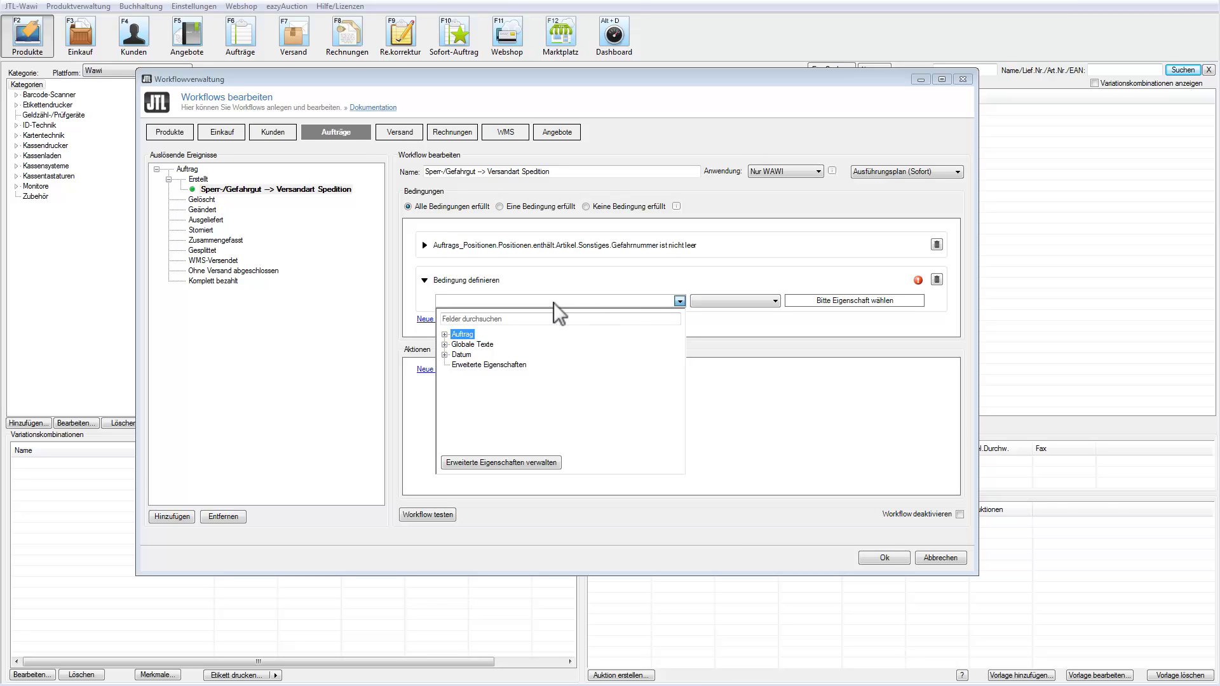
{"action": "left_click", "coordinate": [444, 335]}
{"action": "left_click", "coordinate": [457, 365]}
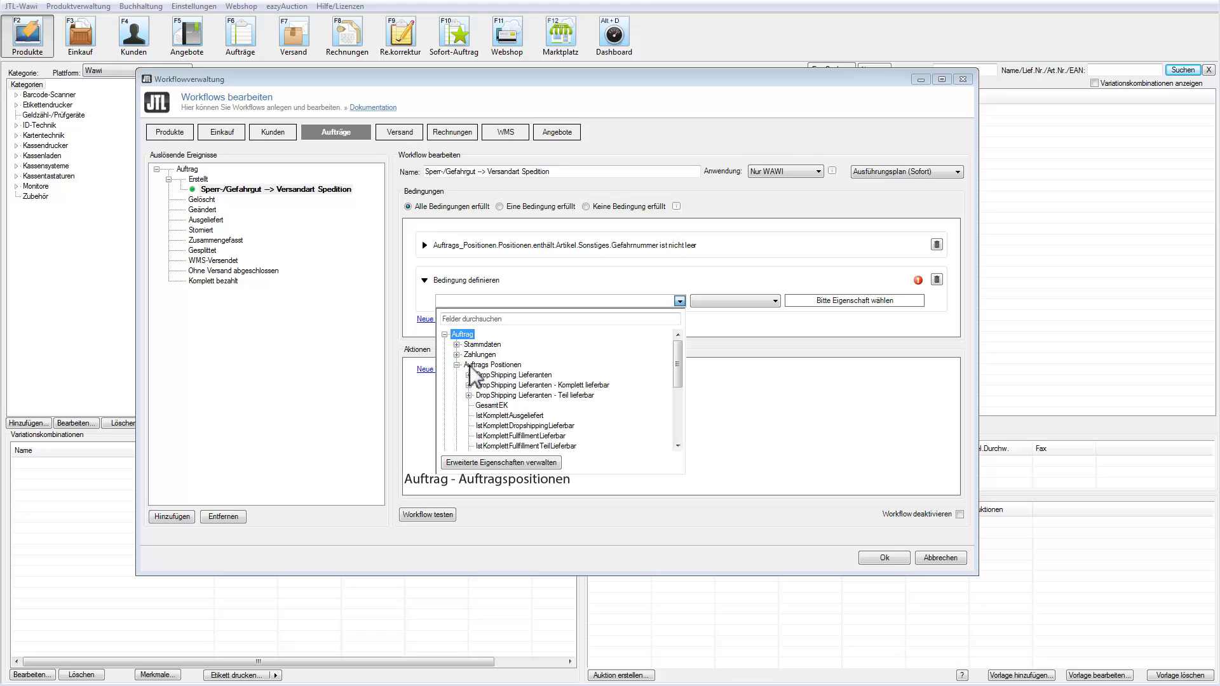
{"action": "left_click_drag", "start_coordinate": [680, 353], "coordinate": [679, 358]}
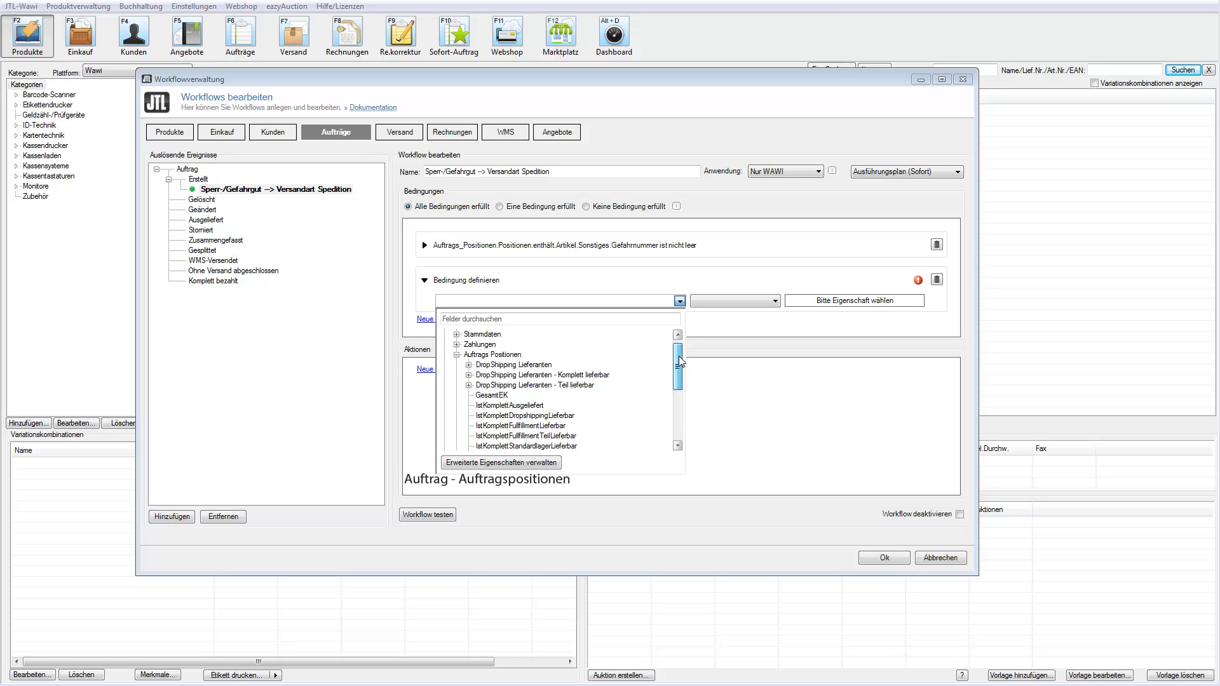
{"action": "left_click_drag", "start_coordinate": [679, 357], "coordinate": [679, 388]}
{"action": "left_click", "coordinate": [469, 415]}
{"action": "left_click_drag", "start_coordinate": [677, 376], "coordinate": [678, 395]}
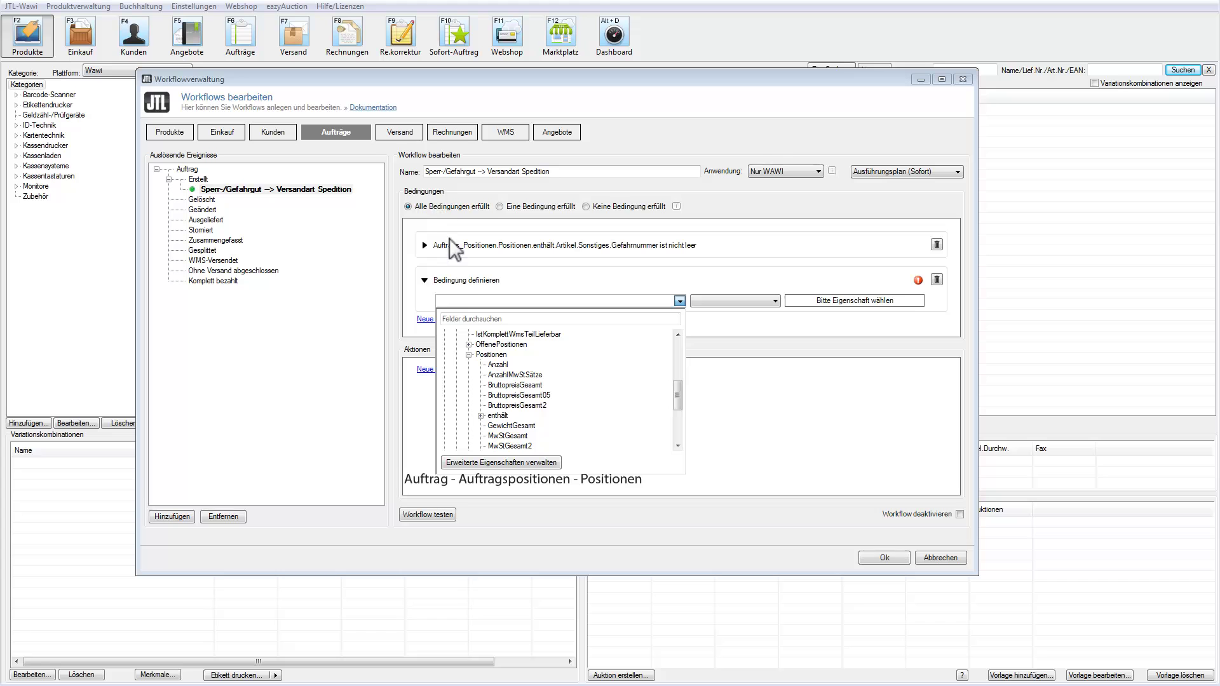
{"action": "left_click", "coordinate": [481, 416]}
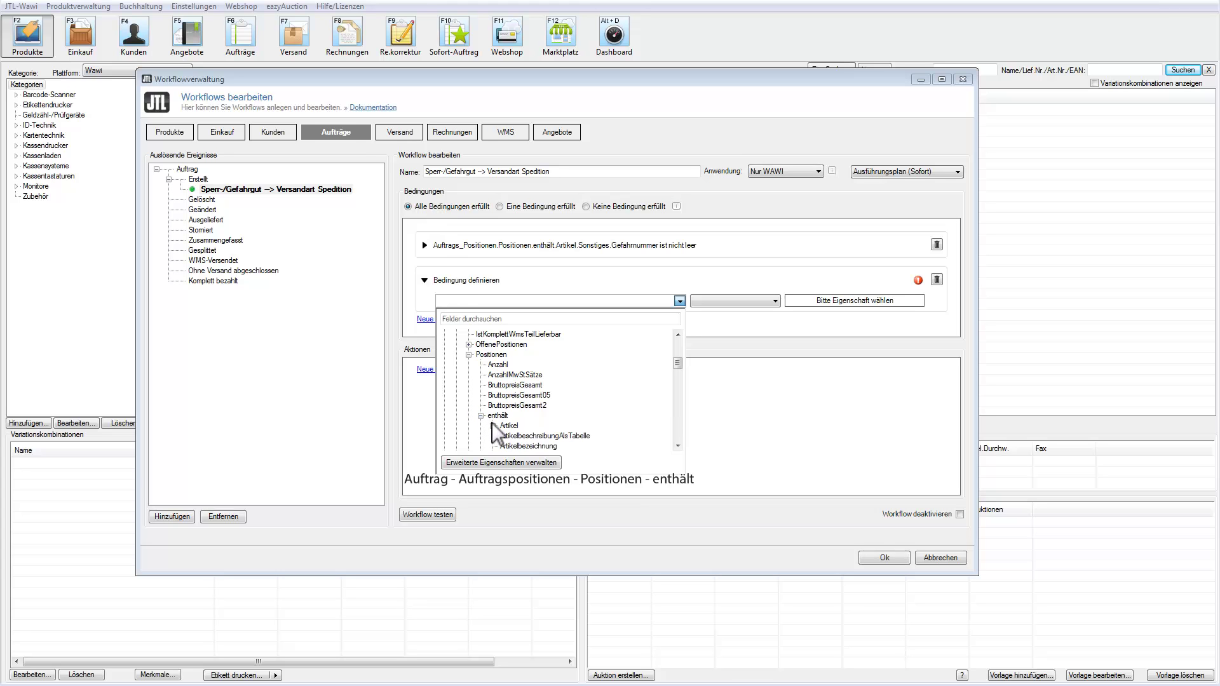
{"action": "left_click", "coordinate": [494, 426]}
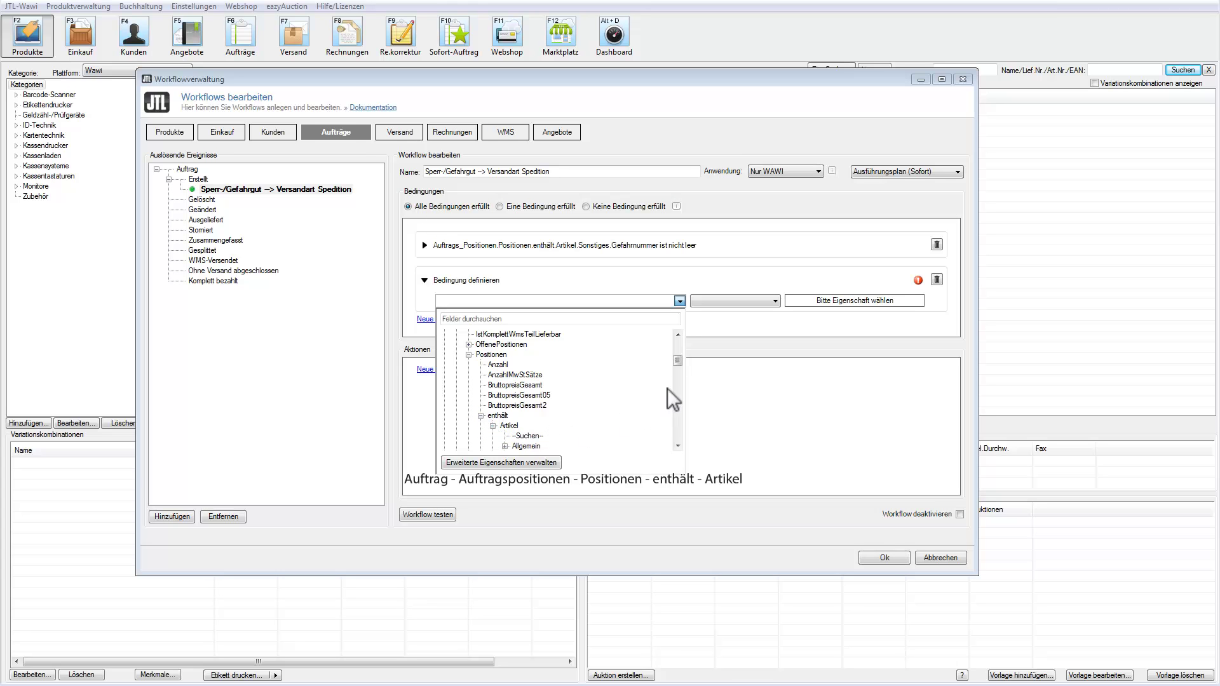
{"action": "left_click_drag", "start_coordinate": [678, 360], "coordinate": [681, 373]}
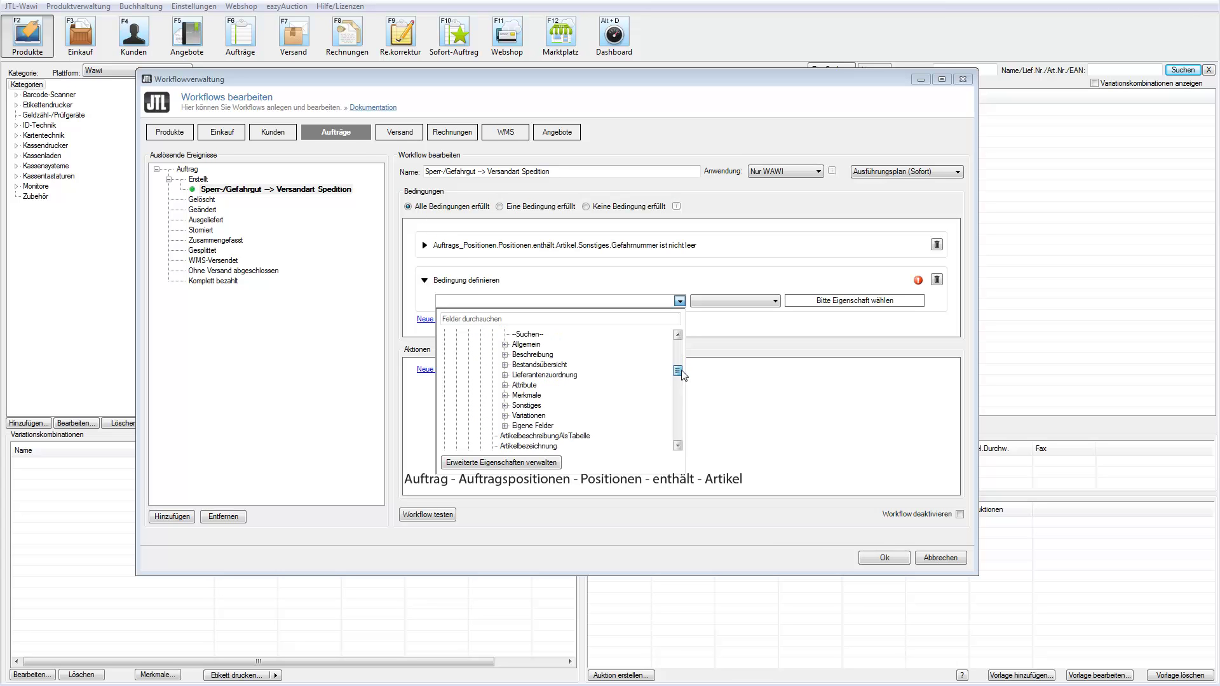
{"action": "left_click", "coordinate": [505, 426]}
{"action": "left_click", "coordinate": [518, 436]}
{"action": "left_click", "coordinate": [557, 448]}
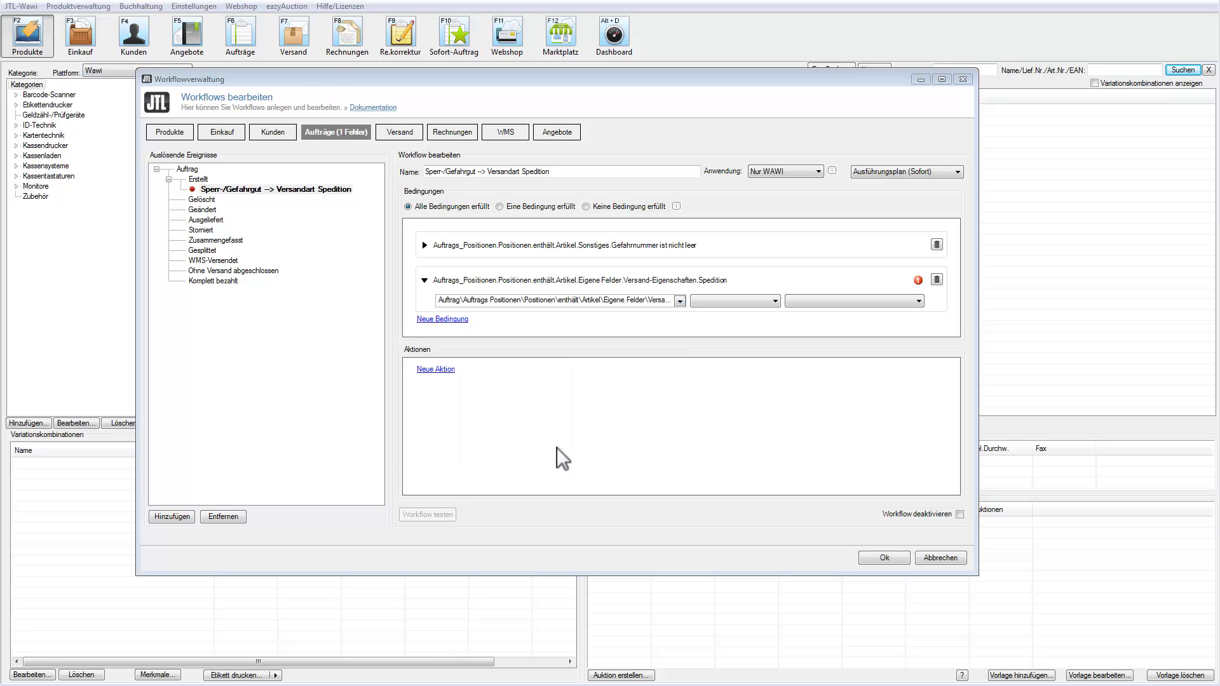
- Set the Spedition condition's operator to Gleich and its comparison value to Wahr
{"action": "left_click", "coordinate": [769, 300]}
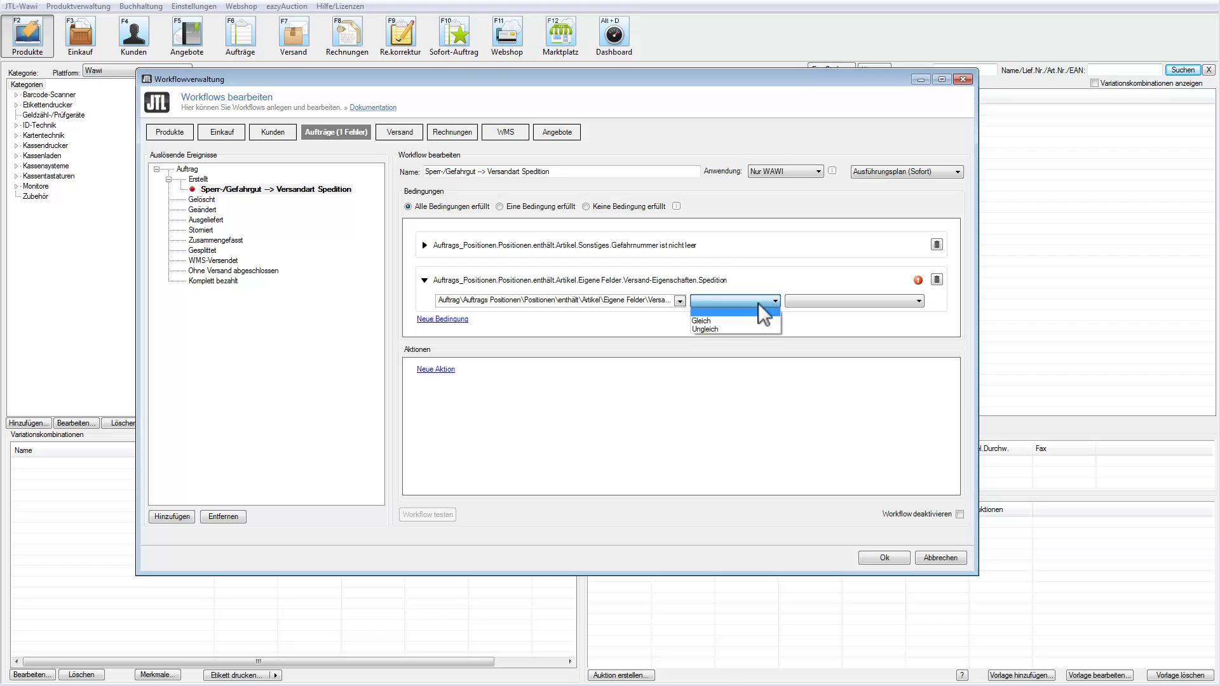
{"action": "left_click", "coordinate": [753, 319]}
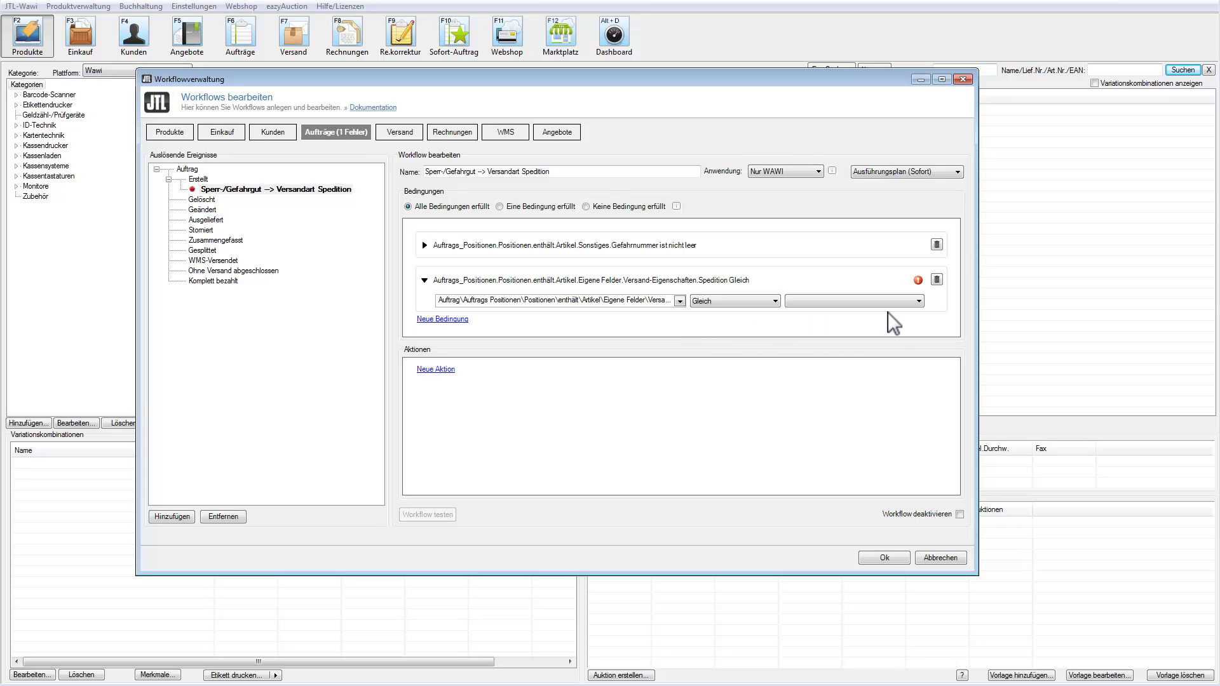
{"action": "left_click", "coordinate": [918, 302]}
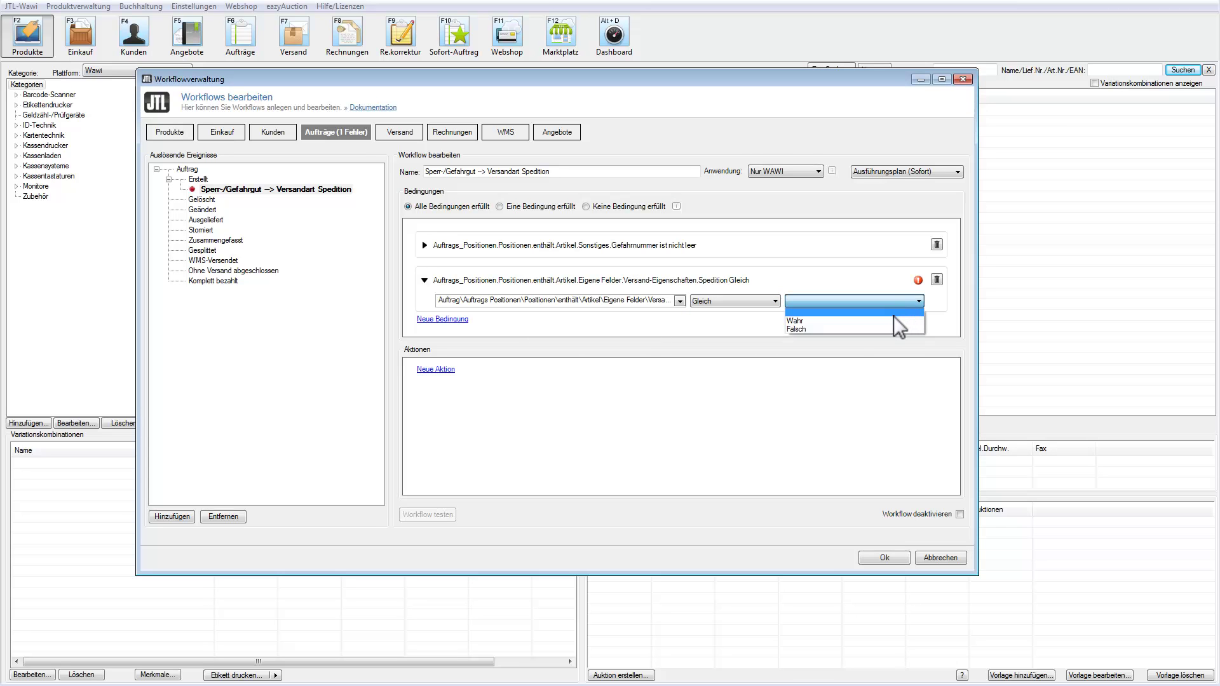
{"action": "left_click", "coordinate": [894, 322]}
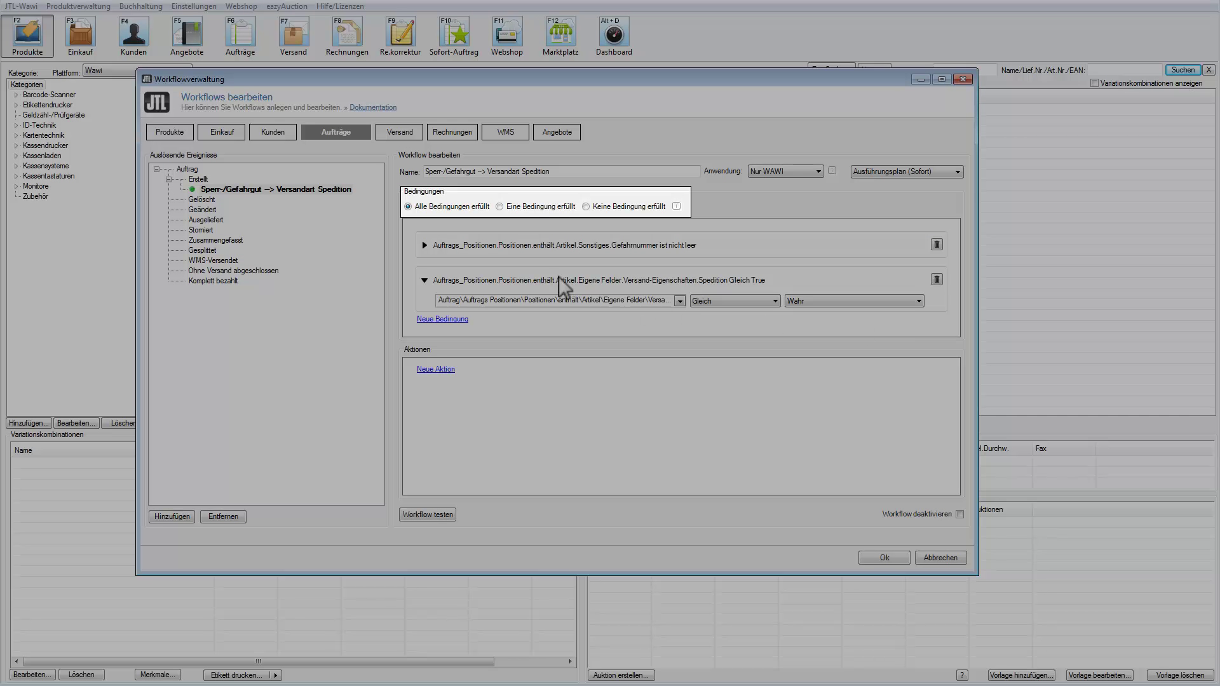
- Set the condition rule to "Eine Bedingung erfüllt" and save the workflow with a "Versandart ändern" action set to Spedition
{"action": "left_click", "coordinate": [500, 207]}
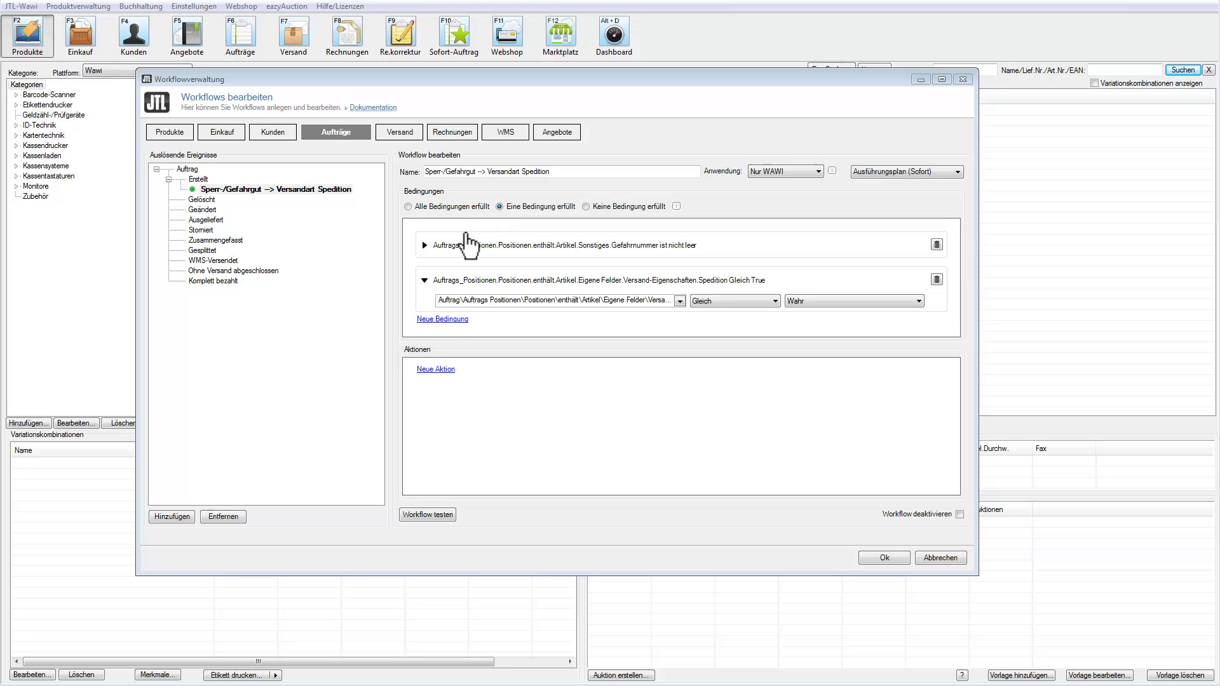
{"action": "left_click", "coordinate": [445, 370]}
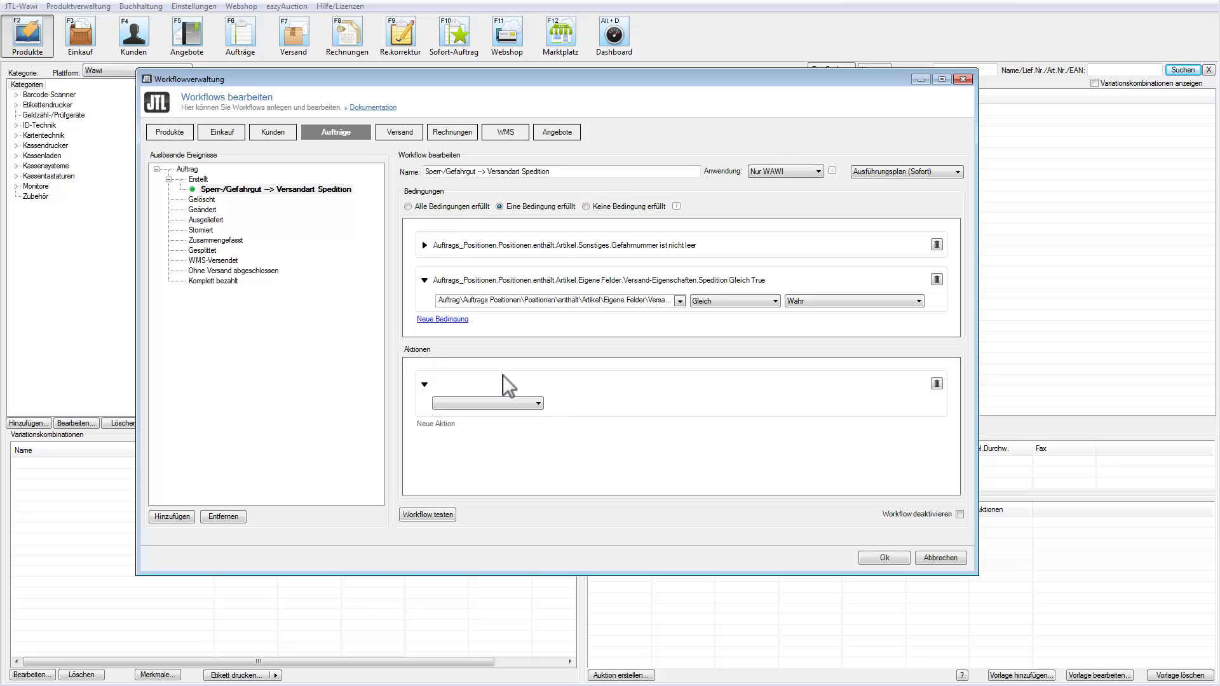
{"action": "left_click", "coordinate": [536, 400]}
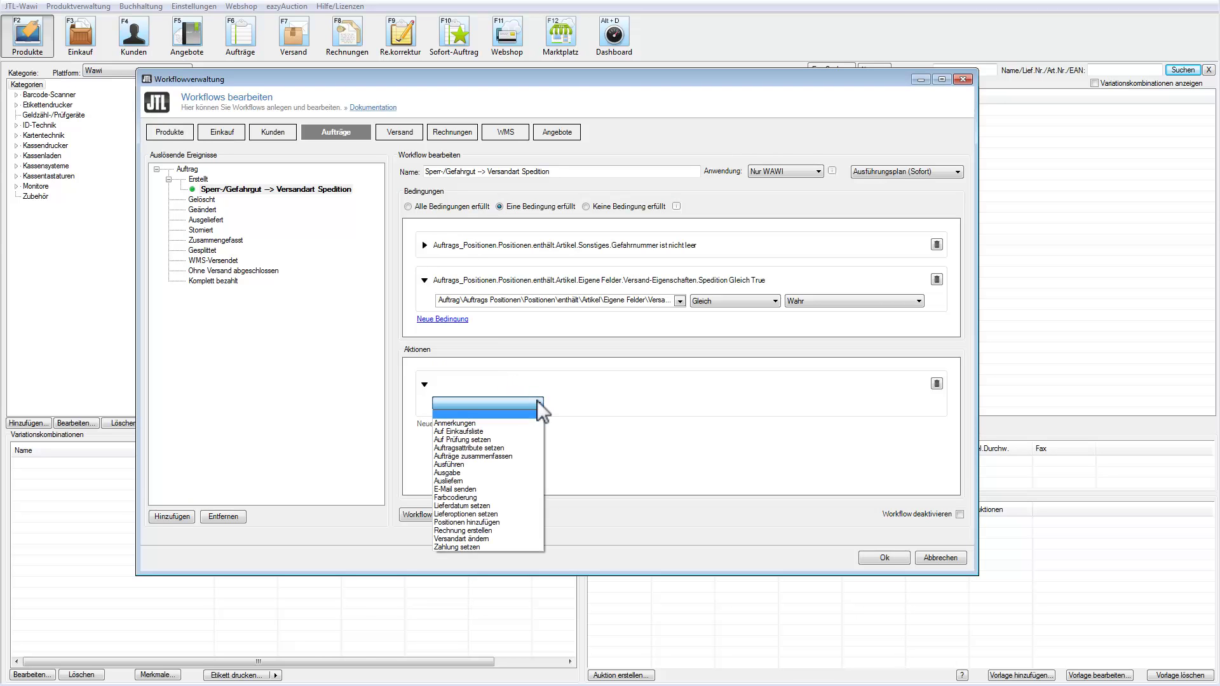
{"action": "left_click", "coordinate": [494, 539]}
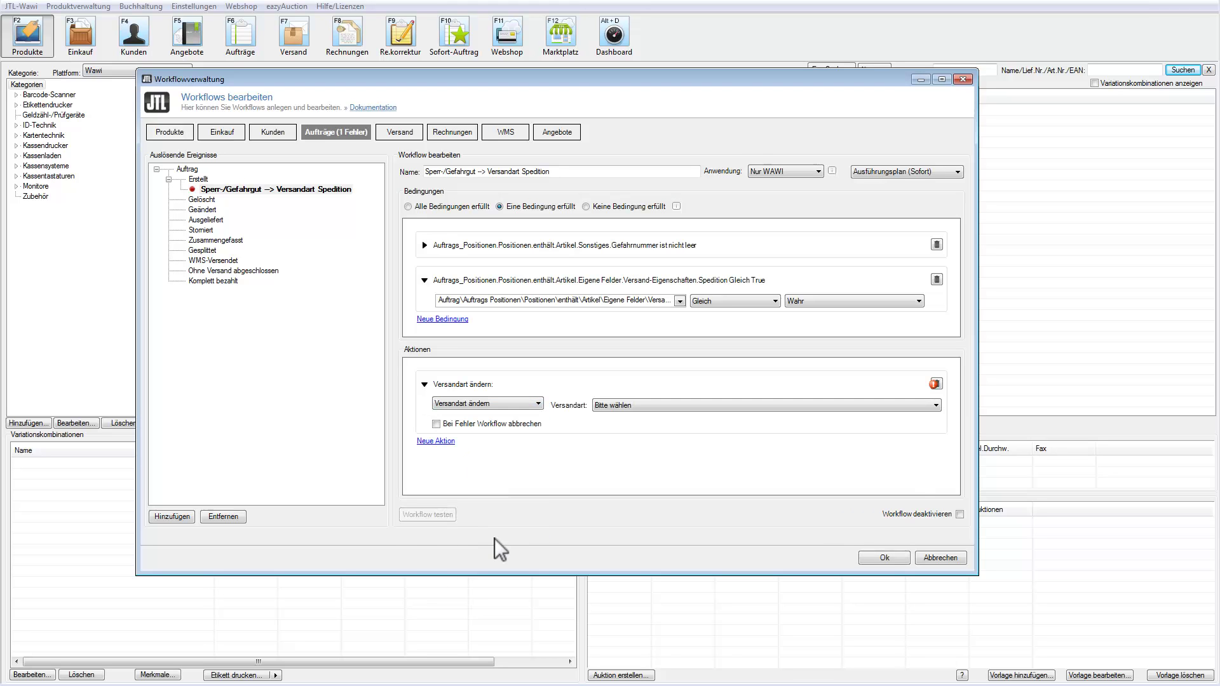
{"action": "left_click", "coordinate": [936, 406]}
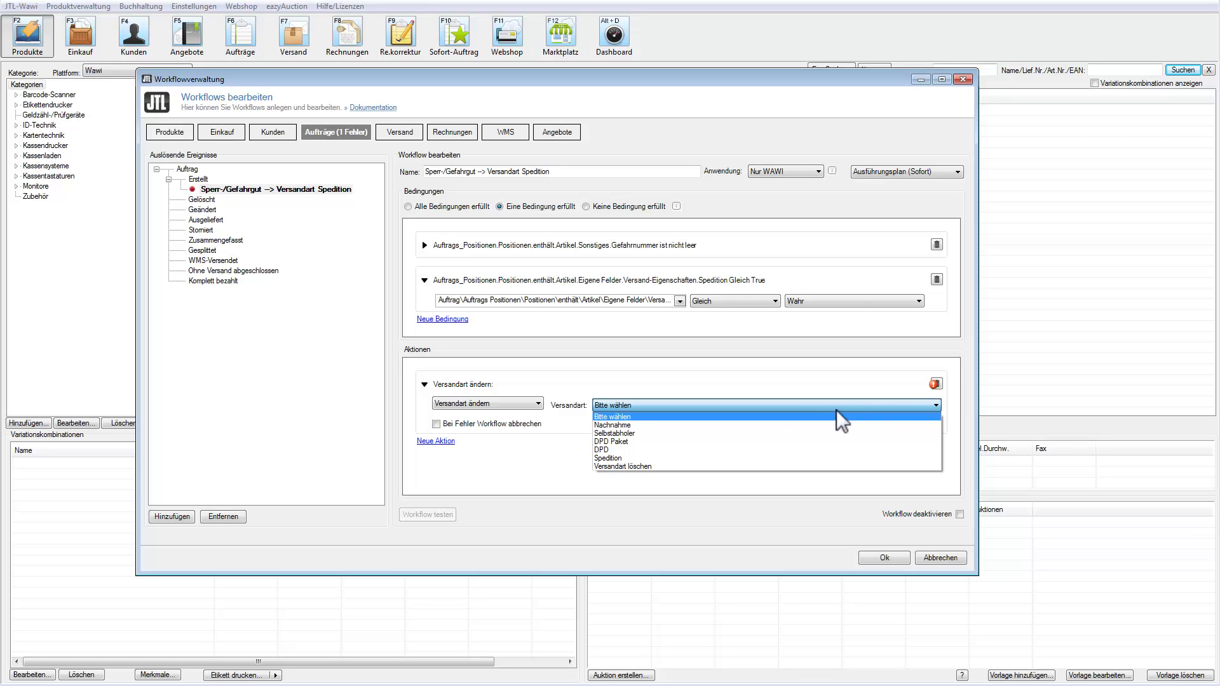
{"action": "left_click", "coordinate": [743, 458]}
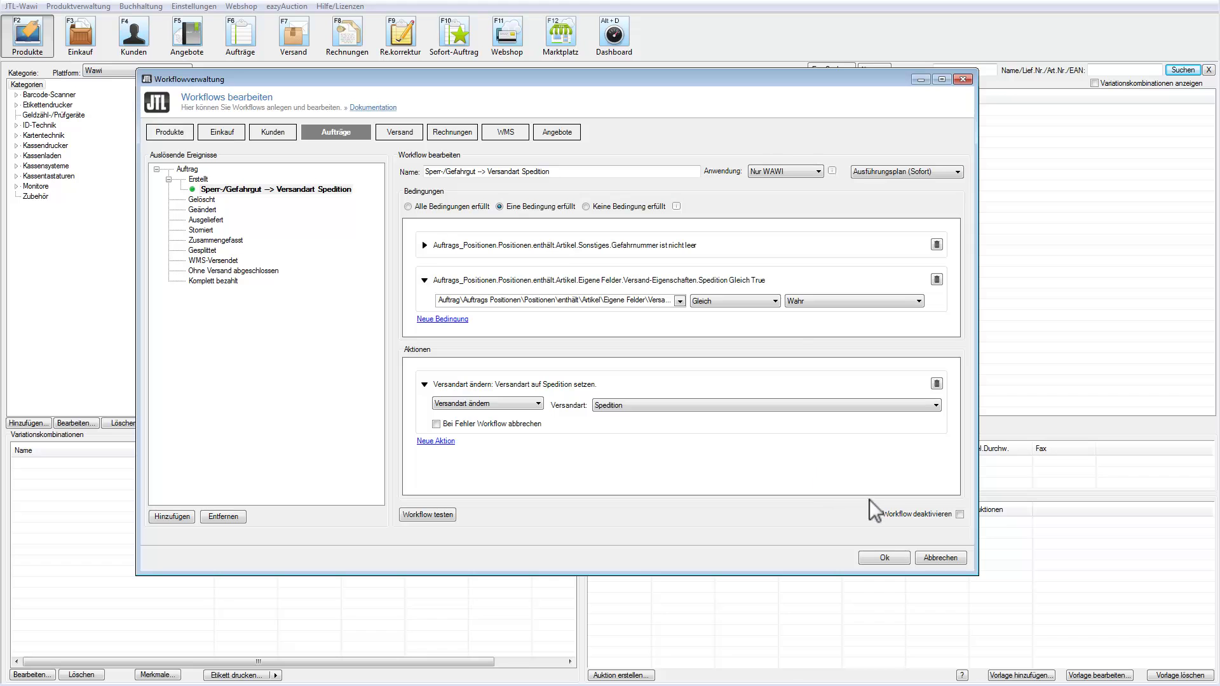
{"action": "left_click", "coordinate": [887, 555]}
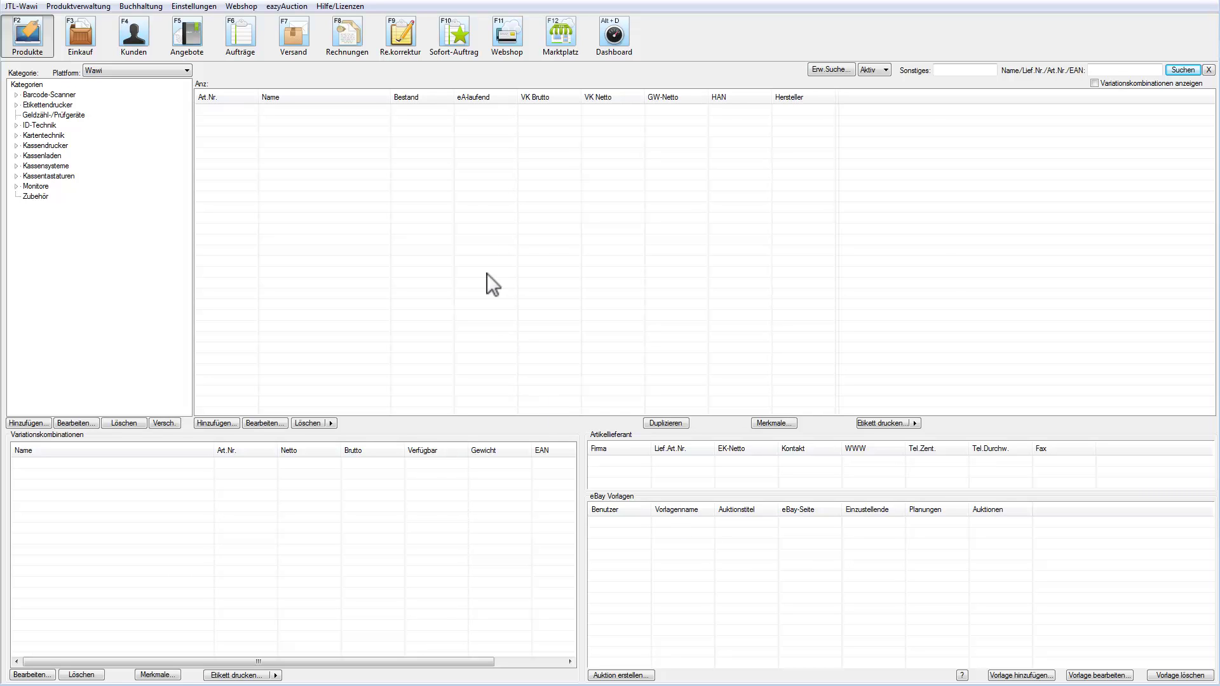
- Open the newest order in the orders overview to check which shipping method its positions contain
{"action": "key", "text": "F6"}
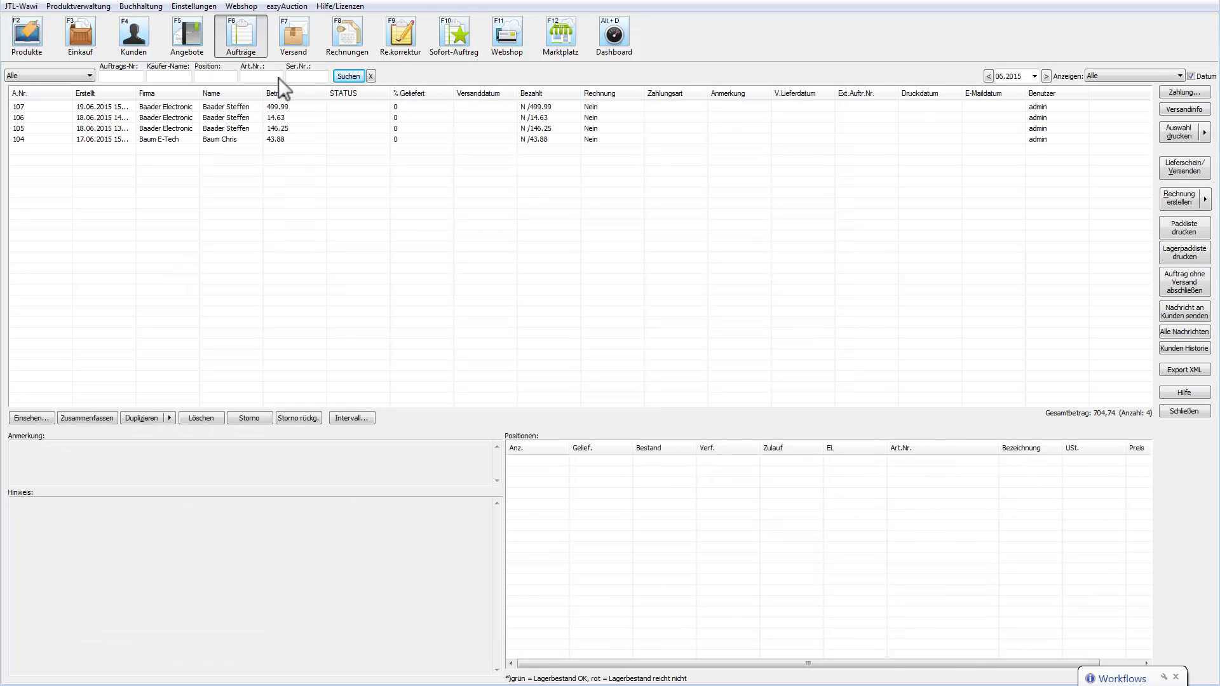
{"action": "double_click", "coordinate": [257, 107]}
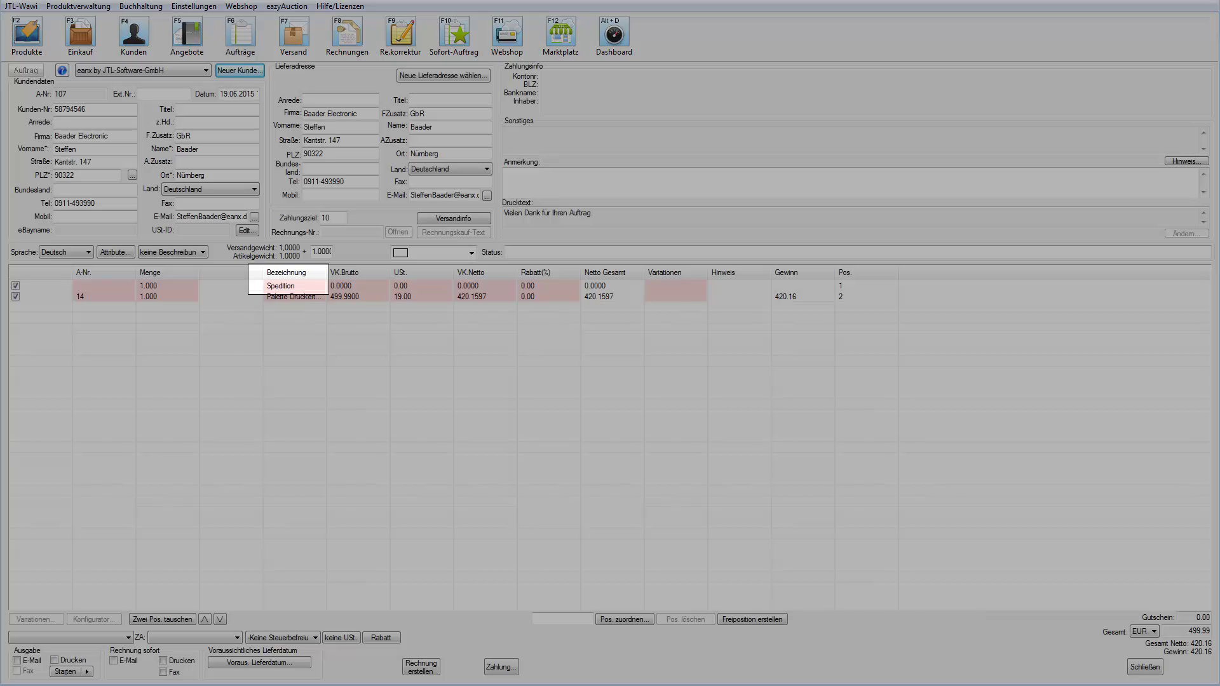